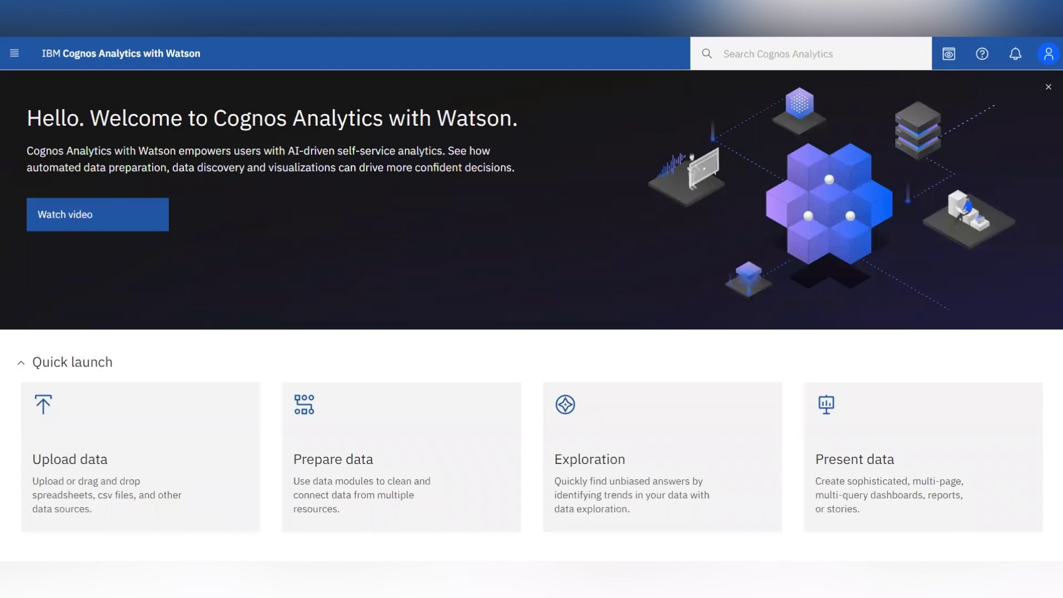
Start a new exploration from Team content > Samples > Data > Sample data module.
click(14, 53)
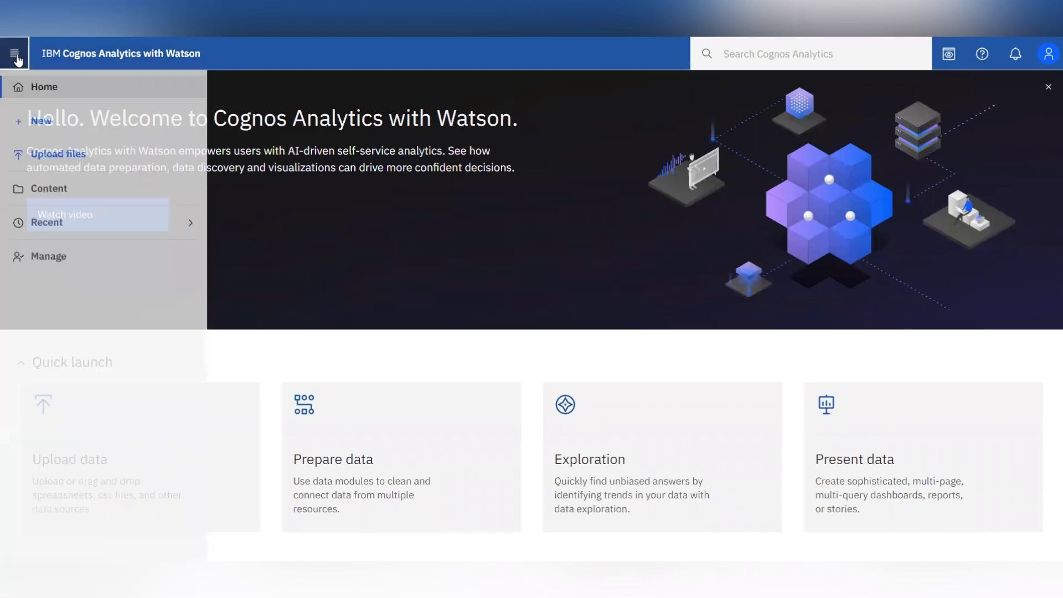
click(80, 122)
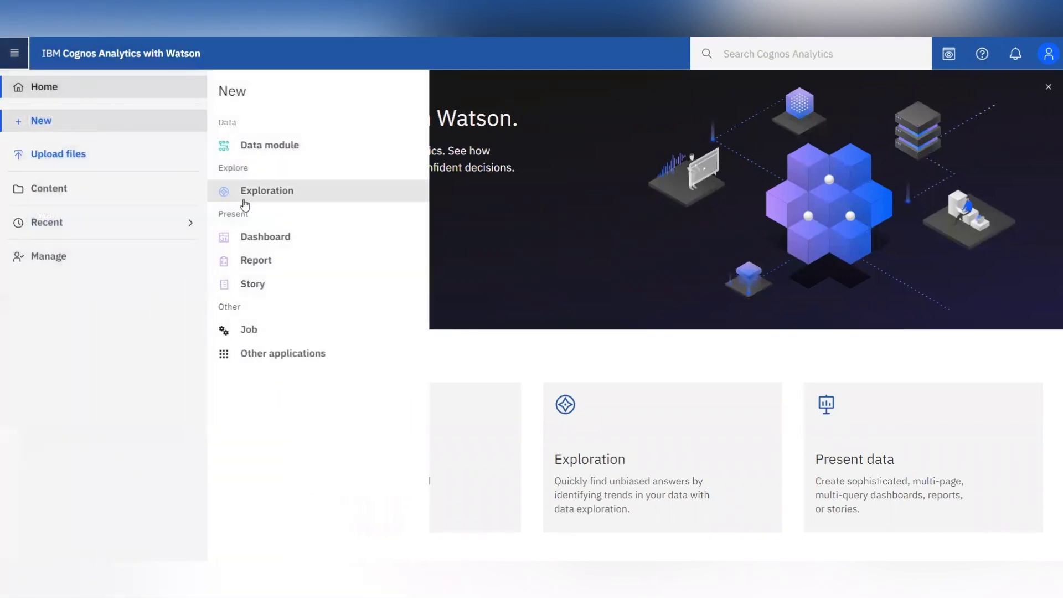
click(247, 204)
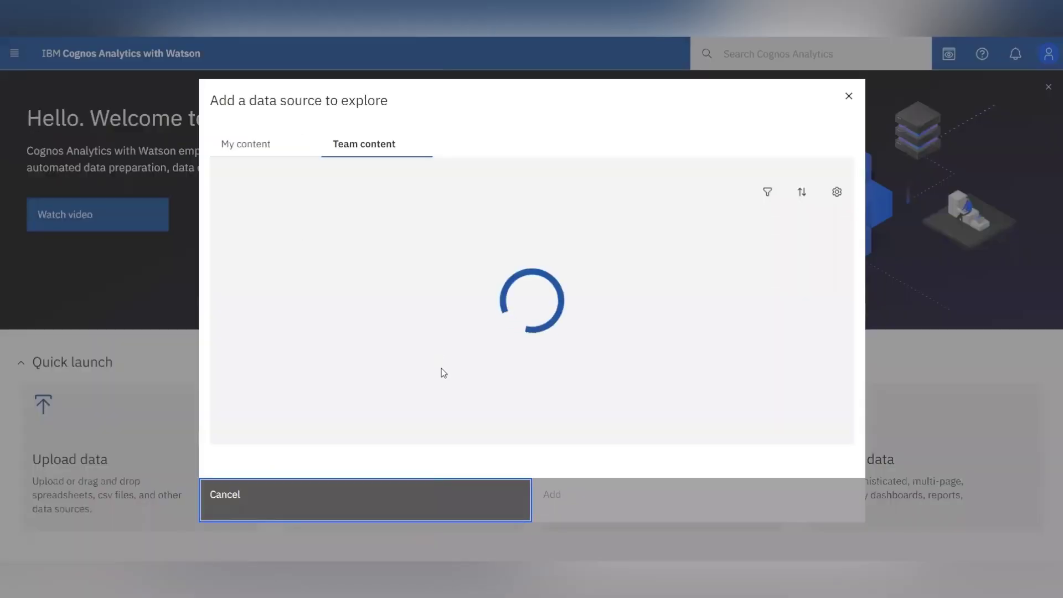
click(256, 309)
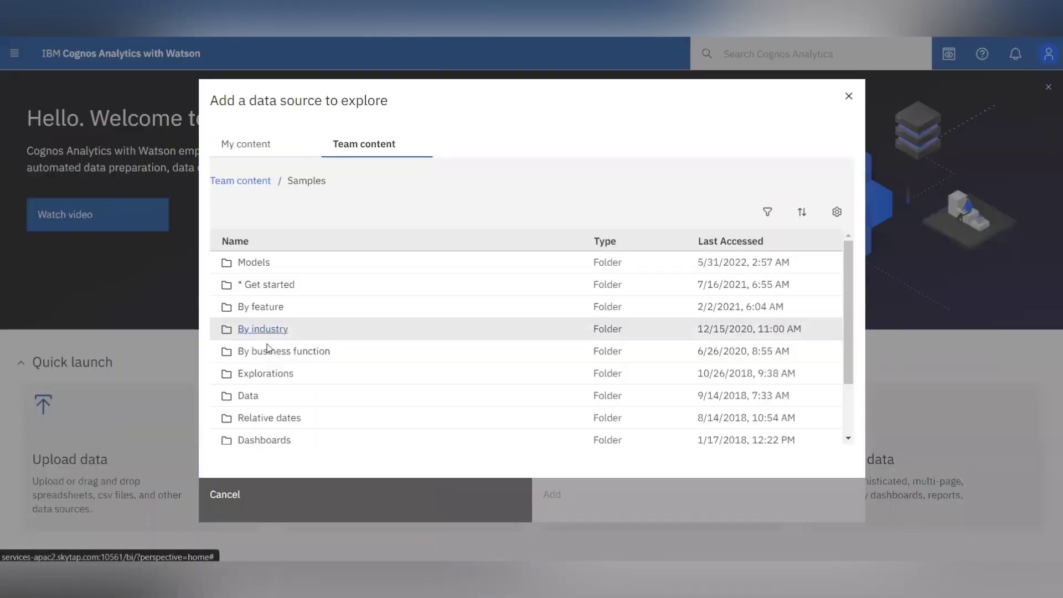
click(258, 399)
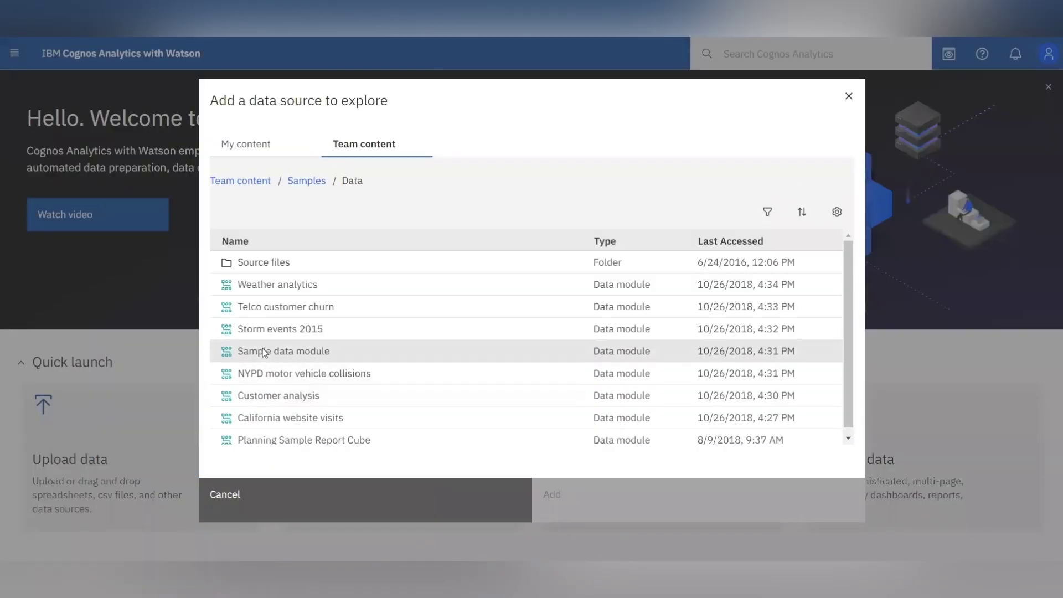
click(302, 361)
click(550, 500)
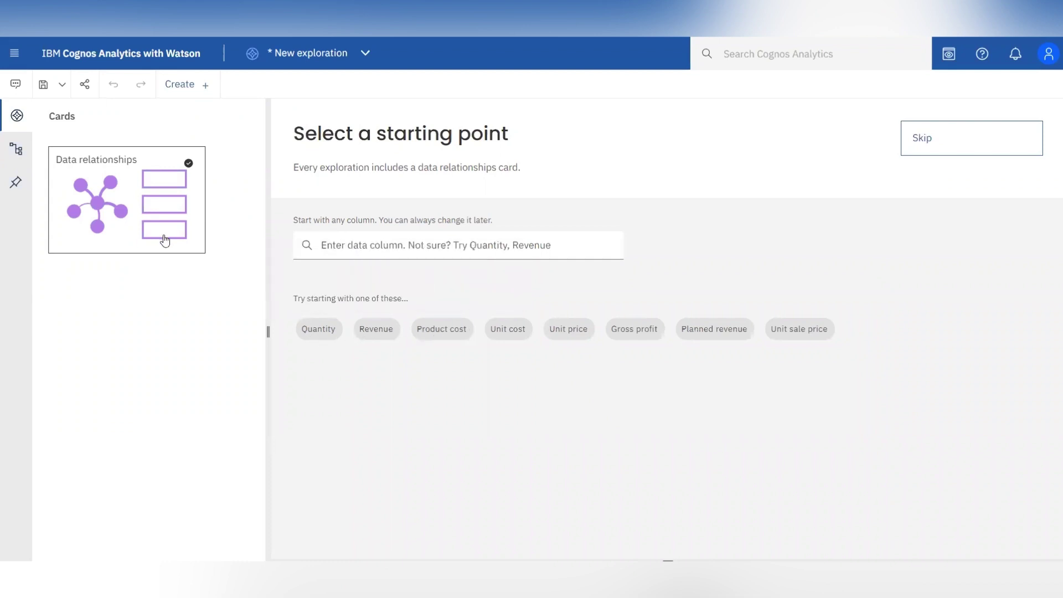
Skip the starting column, keep Quantity, and add the Product cost by city map card.
click(923, 155)
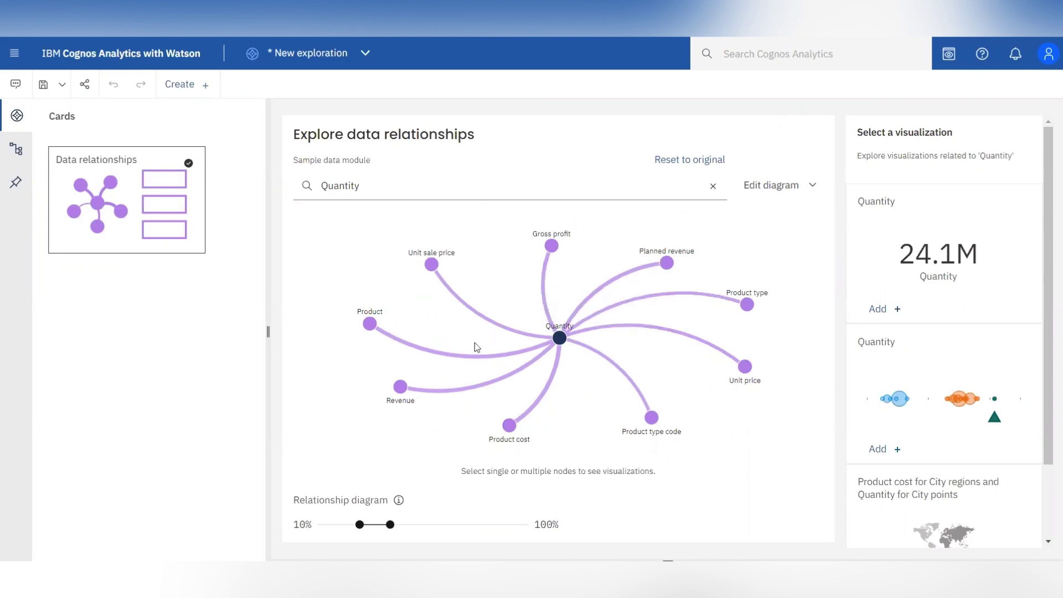
click(489, 191)
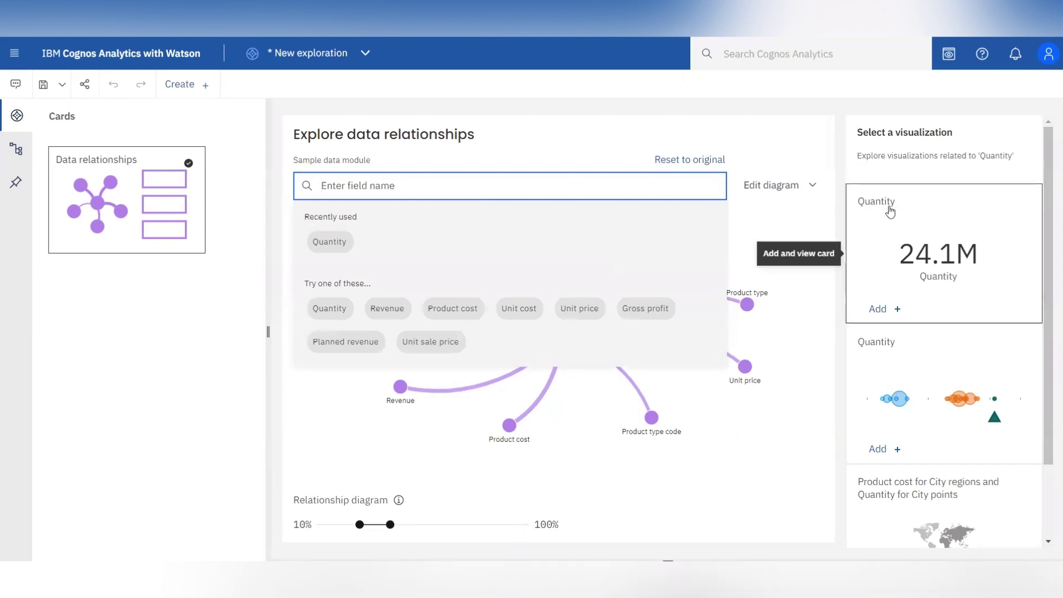
click(747, 234)
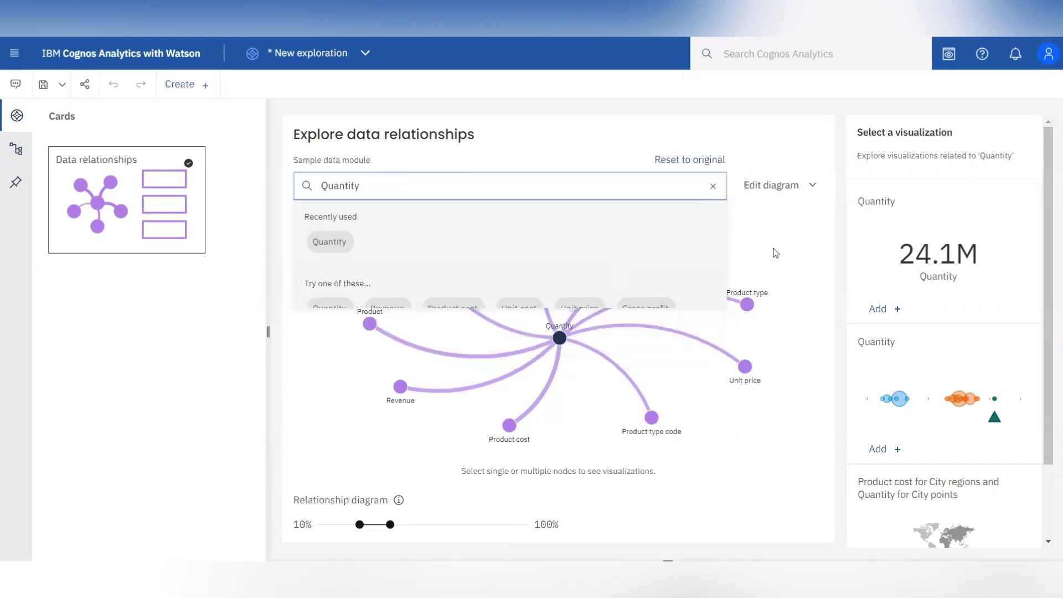
scroll(911, 414, down, 2)
click(911, 414)
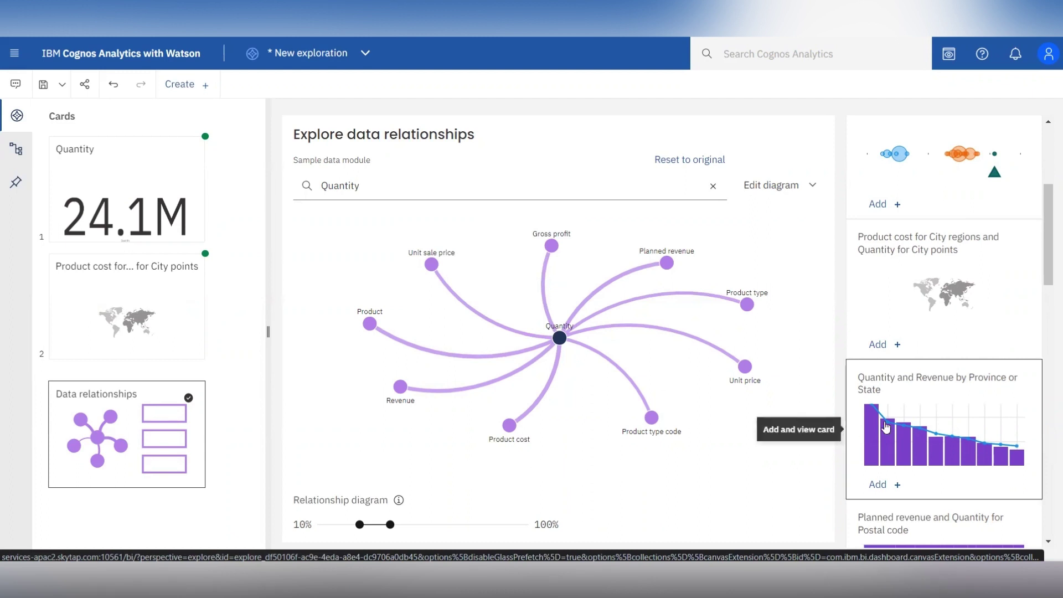
Add the Quantity and Revenue by Province or State chart as a third card.
click(957, 425)
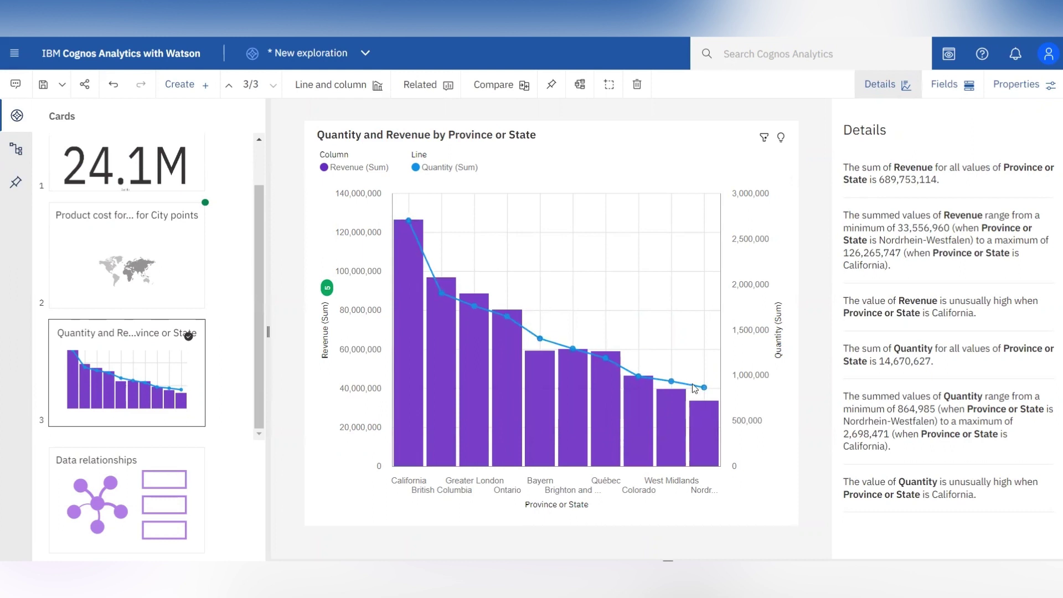
mouse_move(703, 392)
Browse Line and column and Related chart types, then bring up the chart's Compare recommendations.
mouse_move(439, 361)
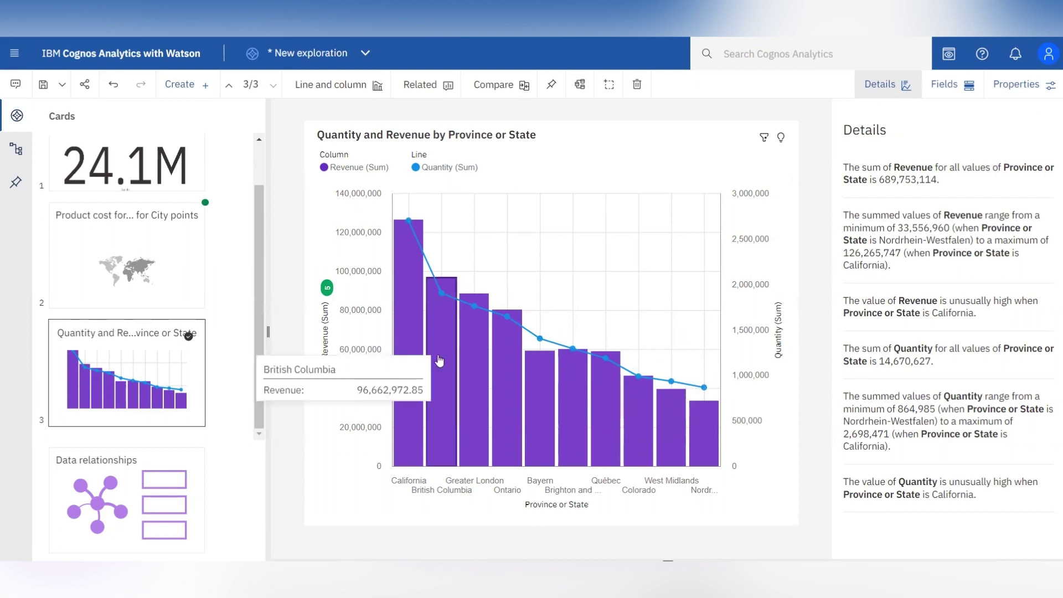
click(345, 96)
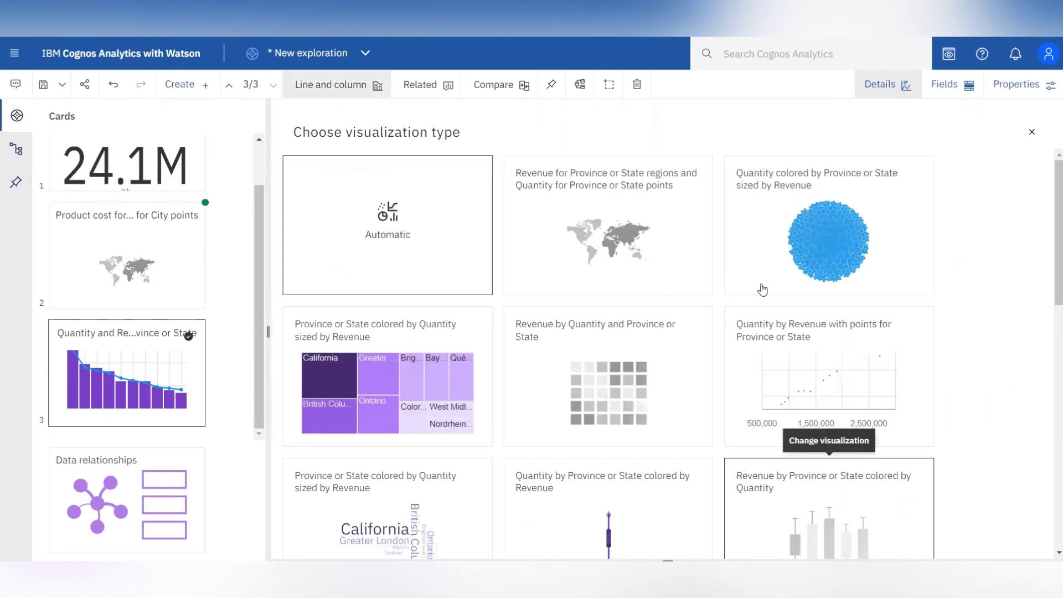
scroll(637, 258, down, 2)
scroll(636, 258, down, 10)
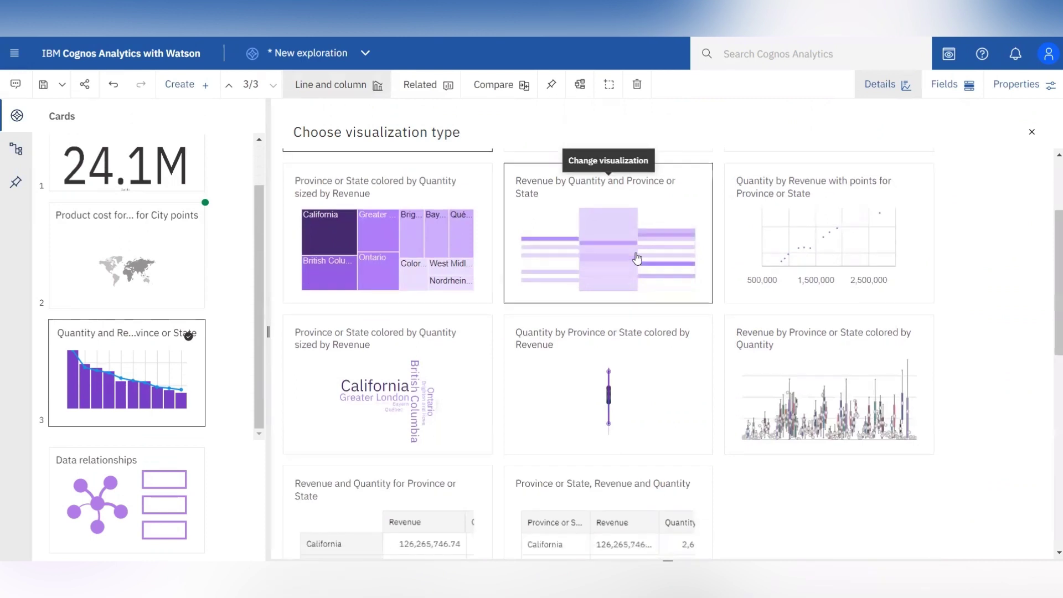
scroll(636, 256, up, 12)
click(411, 93)
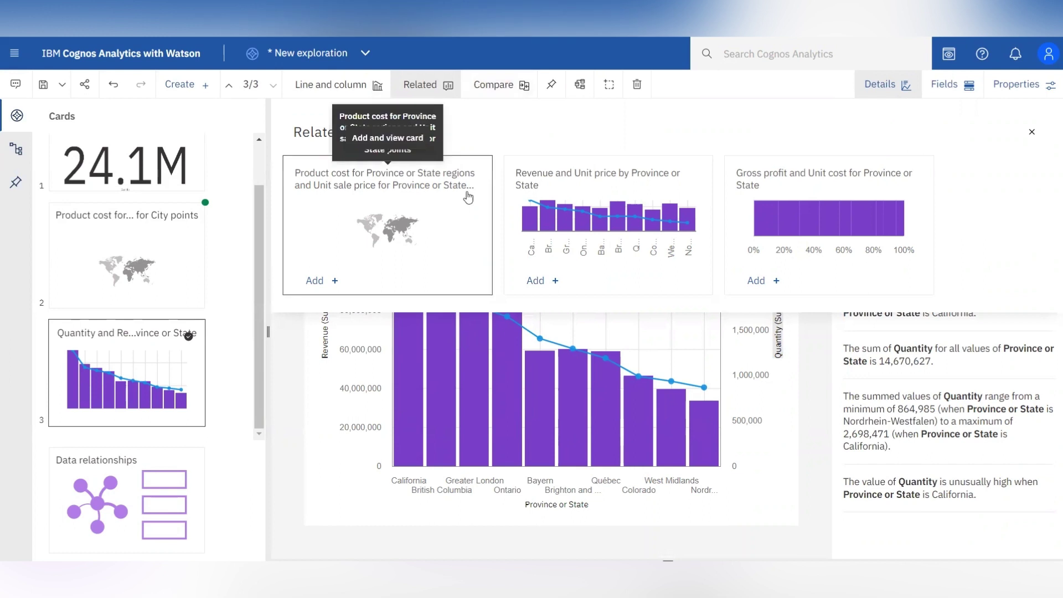
click(502, 83)
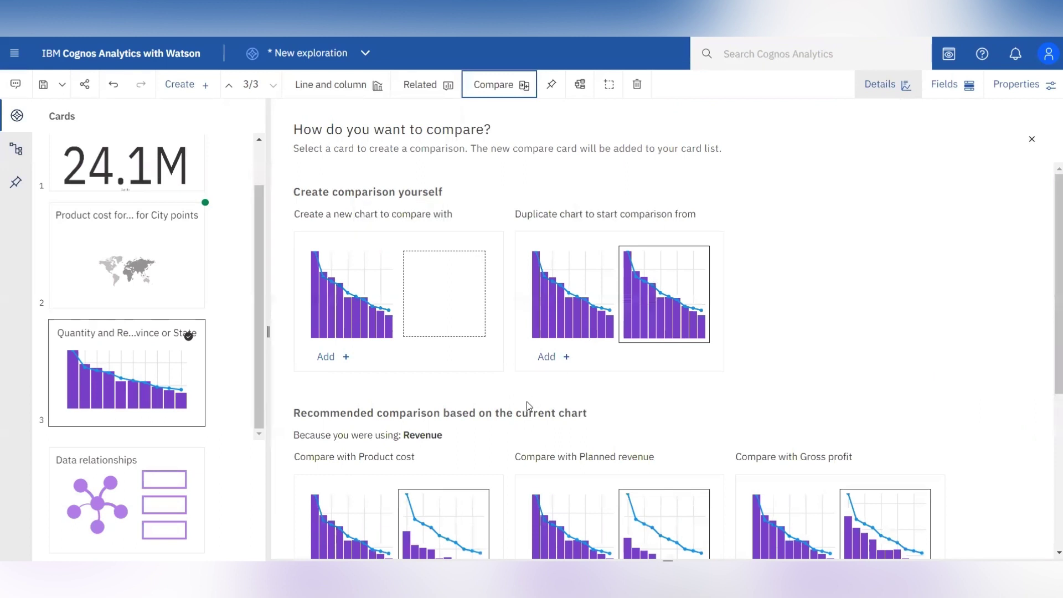
Compare the Province or State chart with the Planned revenue recommendation.
scroll(528, 405, down, 3)
scroll(527, 407, down, 2)
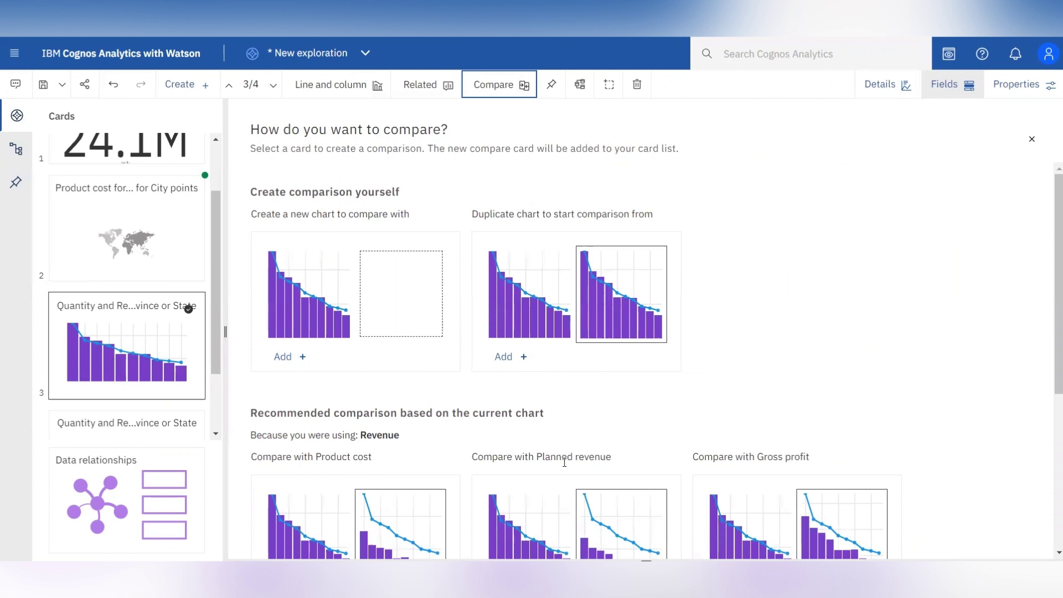
scroll(557, 424, down, 2)
click(538, 402)
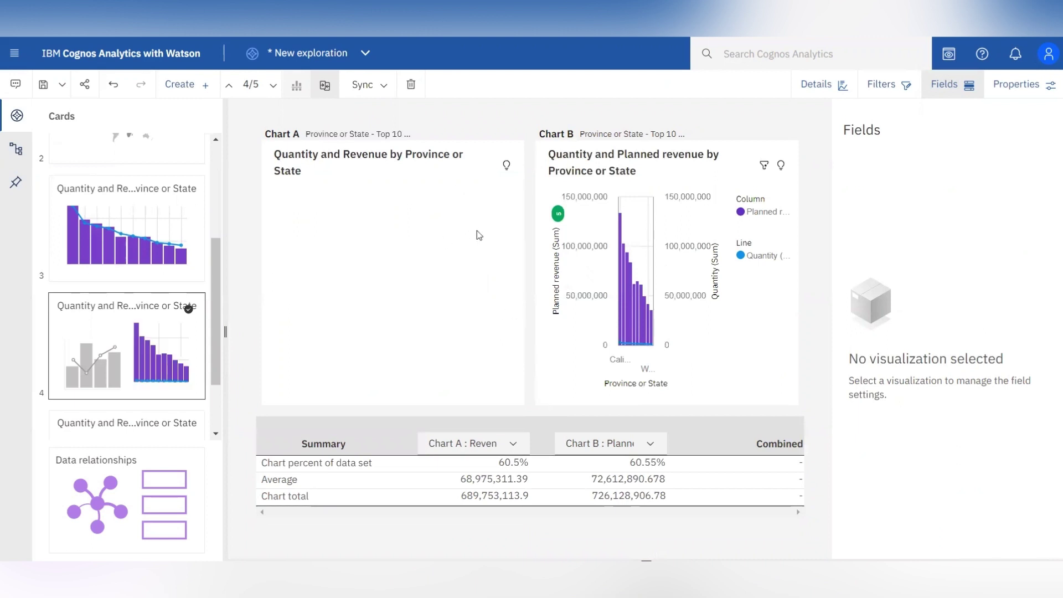
Hide Cards and Fields panels, view Revenue and Planned revenue chart details, then restore Cards.
click(16, 115)
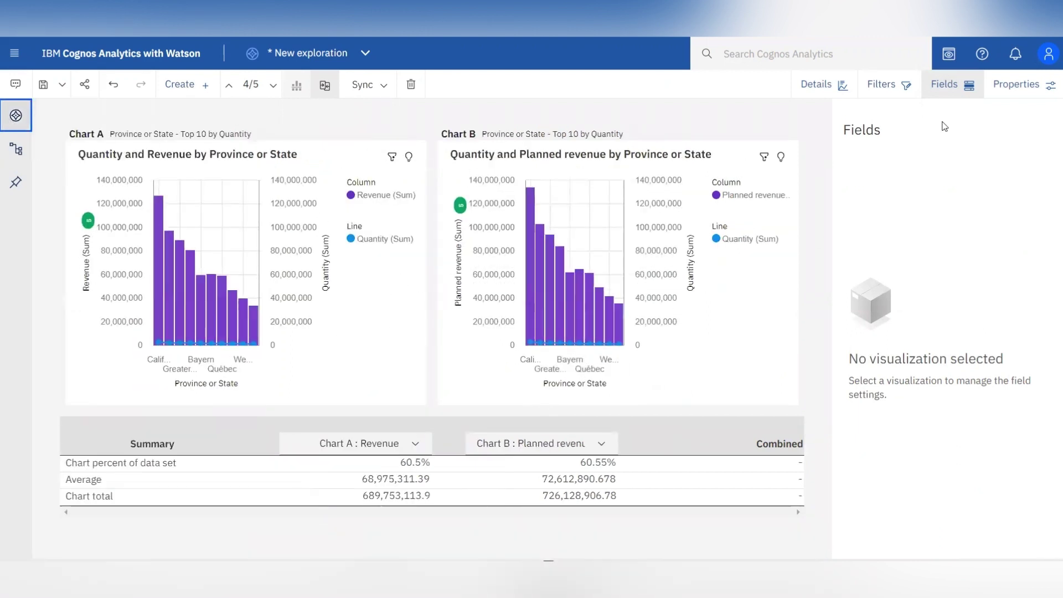
click(954, 87)
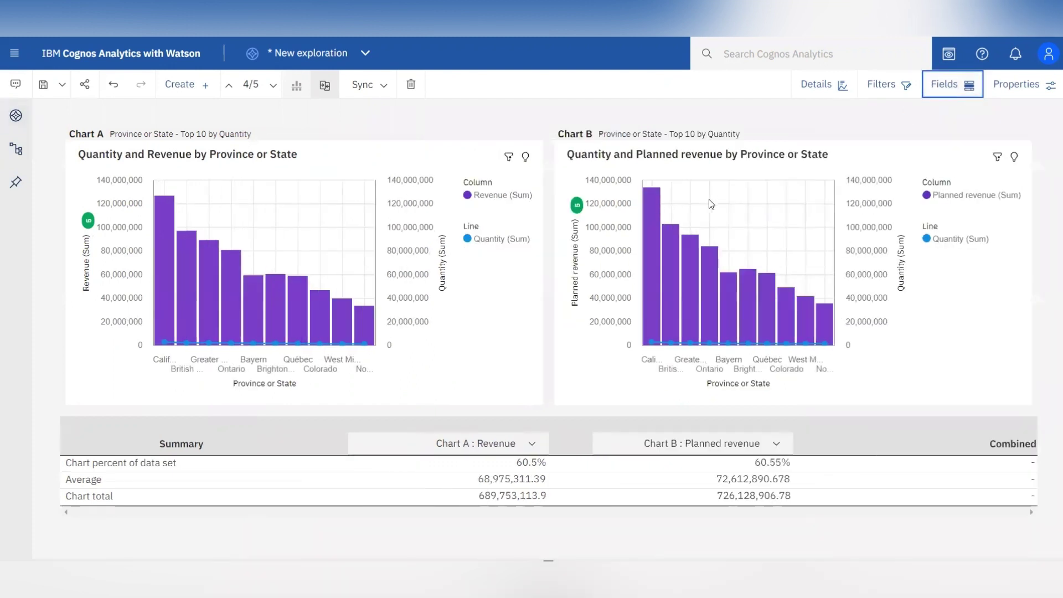
click(841, 96)
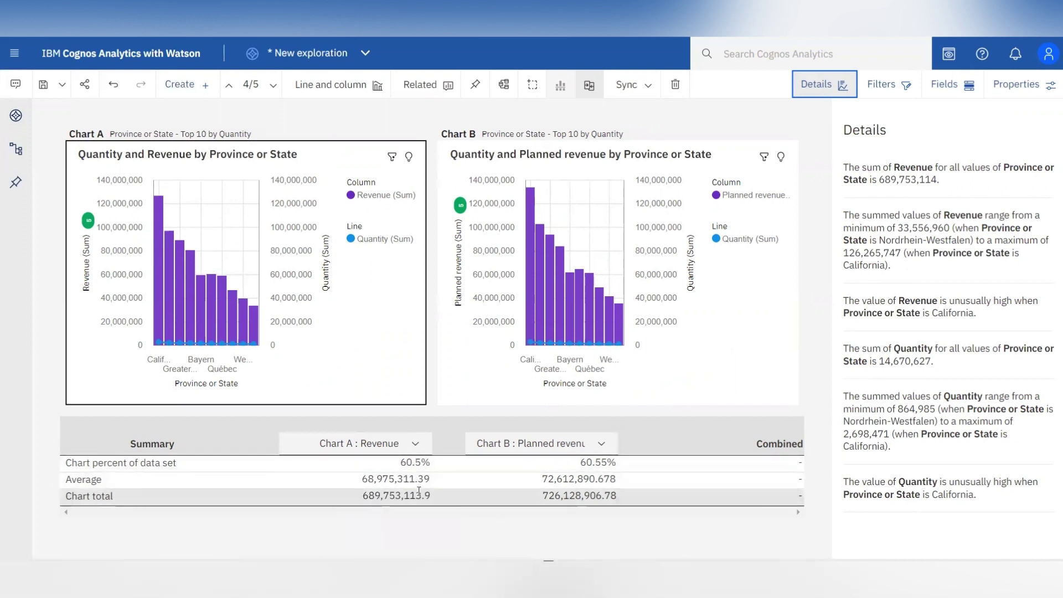
click(464, 353)
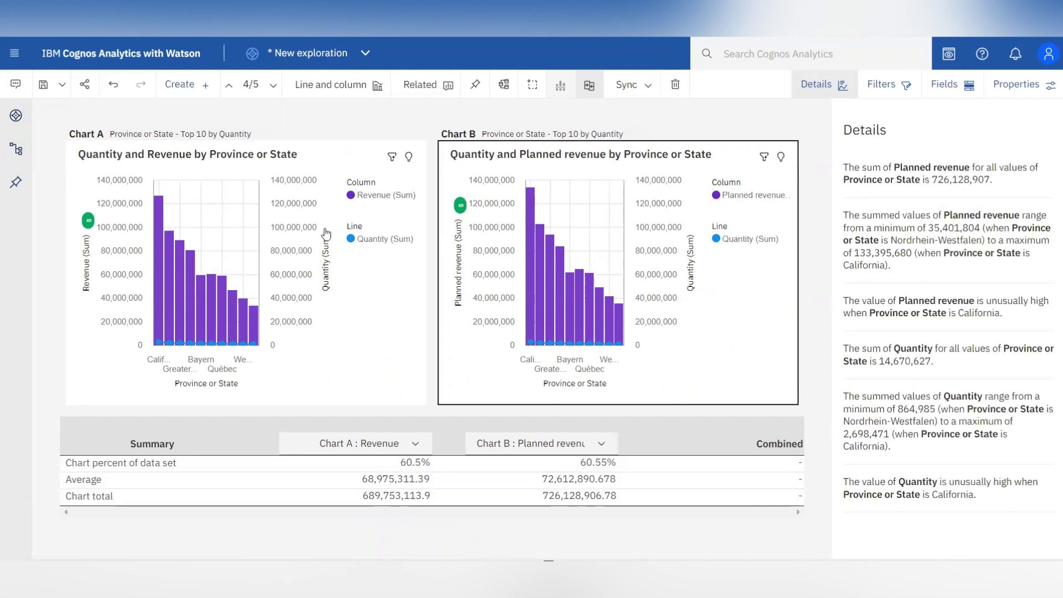
click(16, 116)
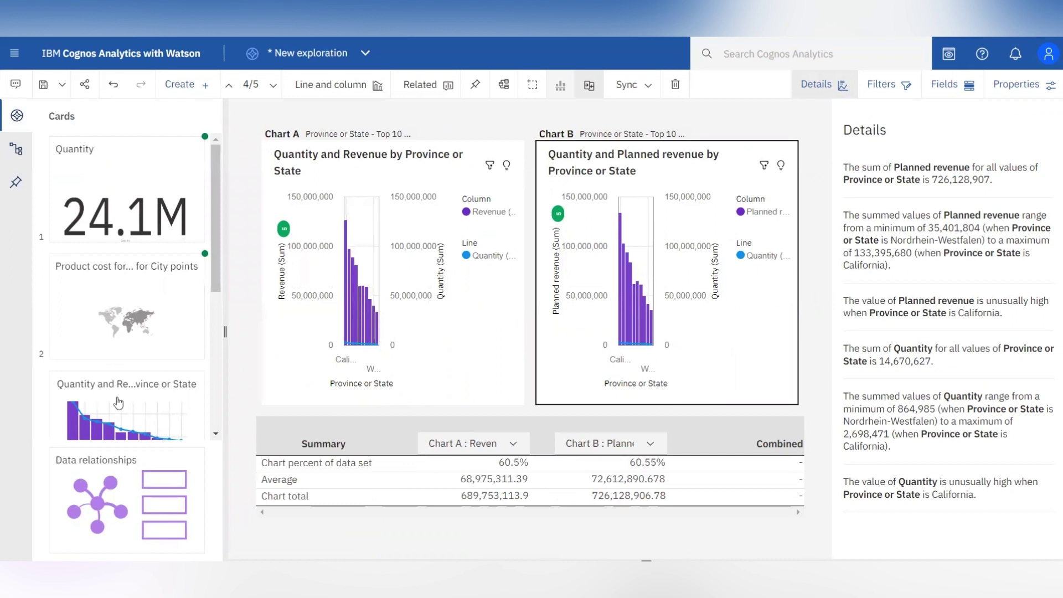
Return to the Planned revenue comparison card and copy it via Ctrl+C and context-menu Copy.
scroll(118, 403, down, 2)
scroll(118, 403, down, 2)
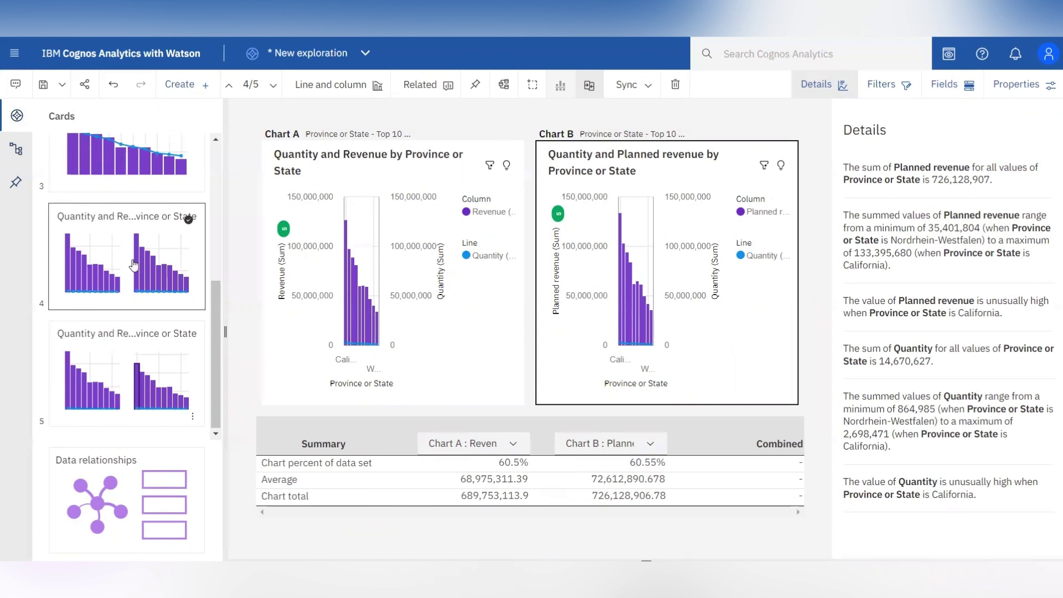
click(134, 364)
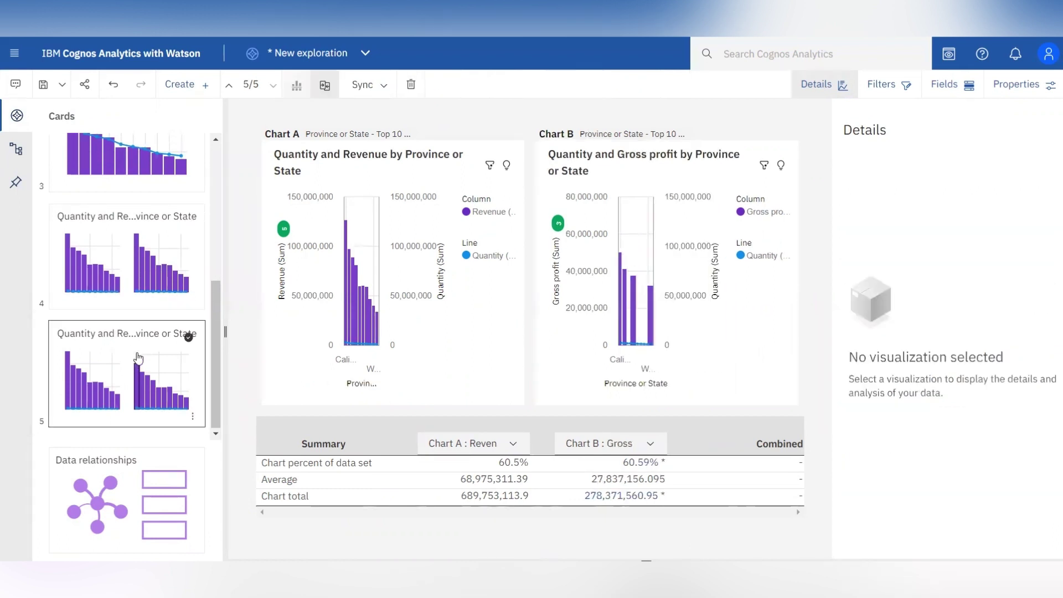
click(118, 223)
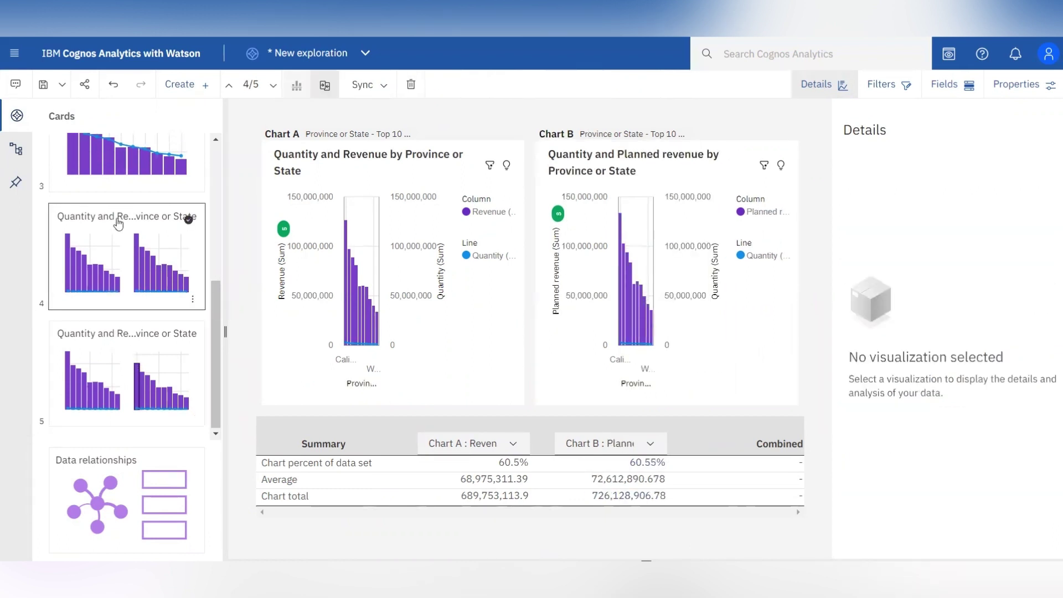
key(ctrl+c)
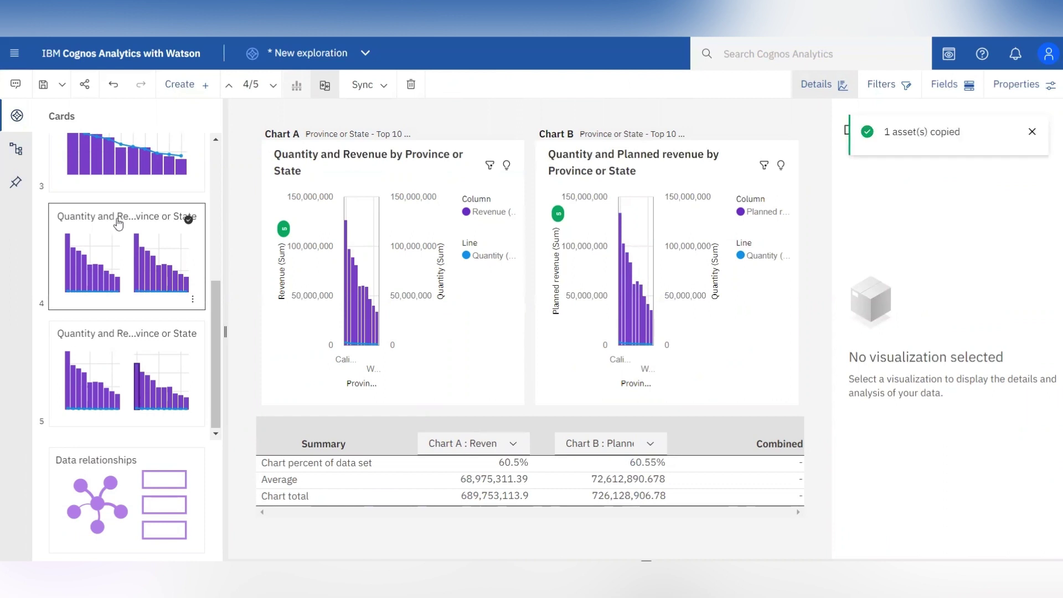
click(193, 299)
click(271, 326)
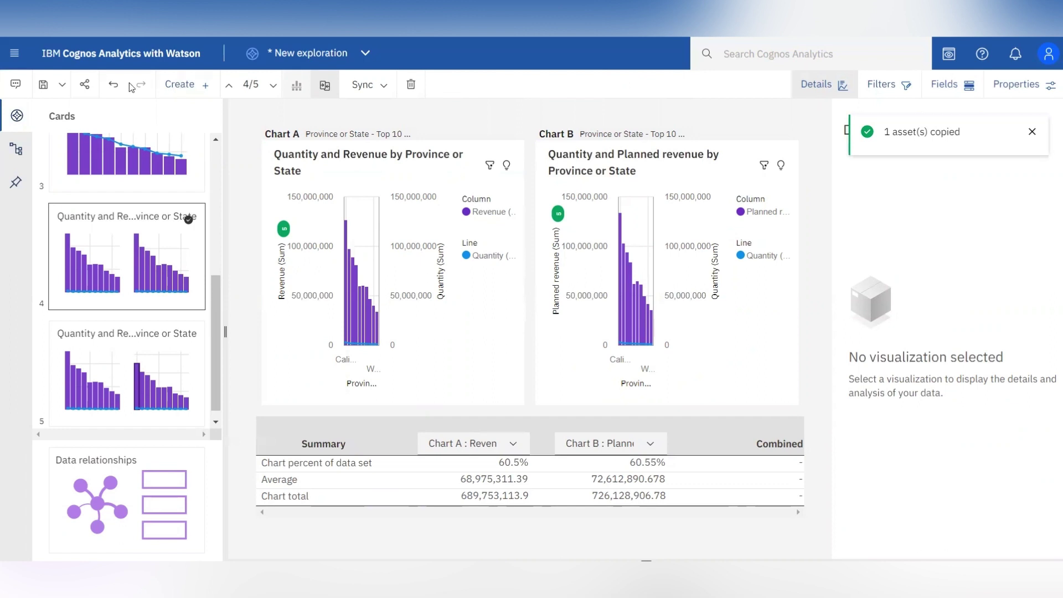
Create a new dashboard from the blank template.
click(14, 53)
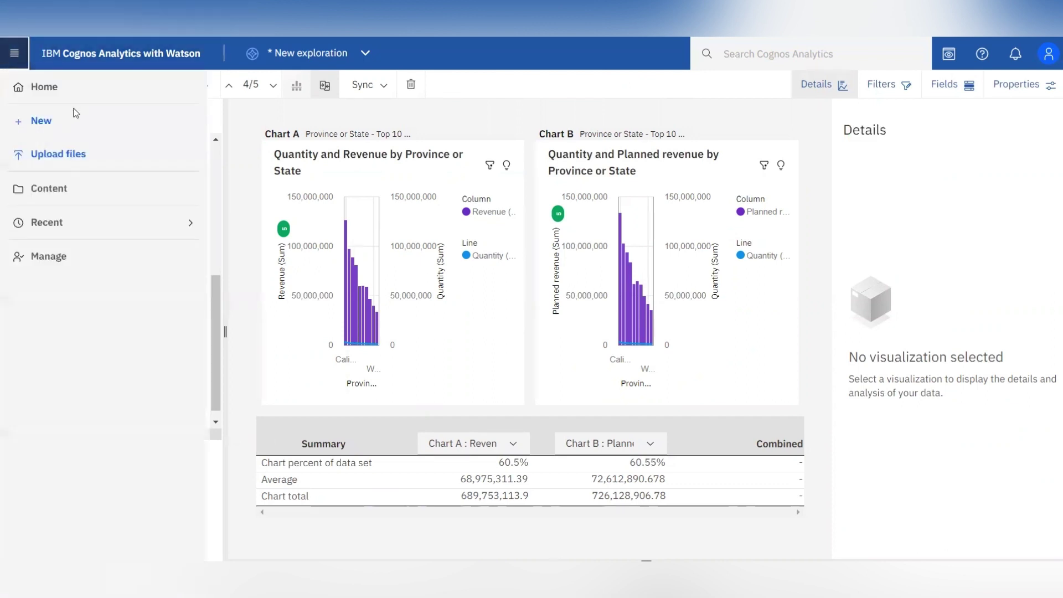
click(76, 125)
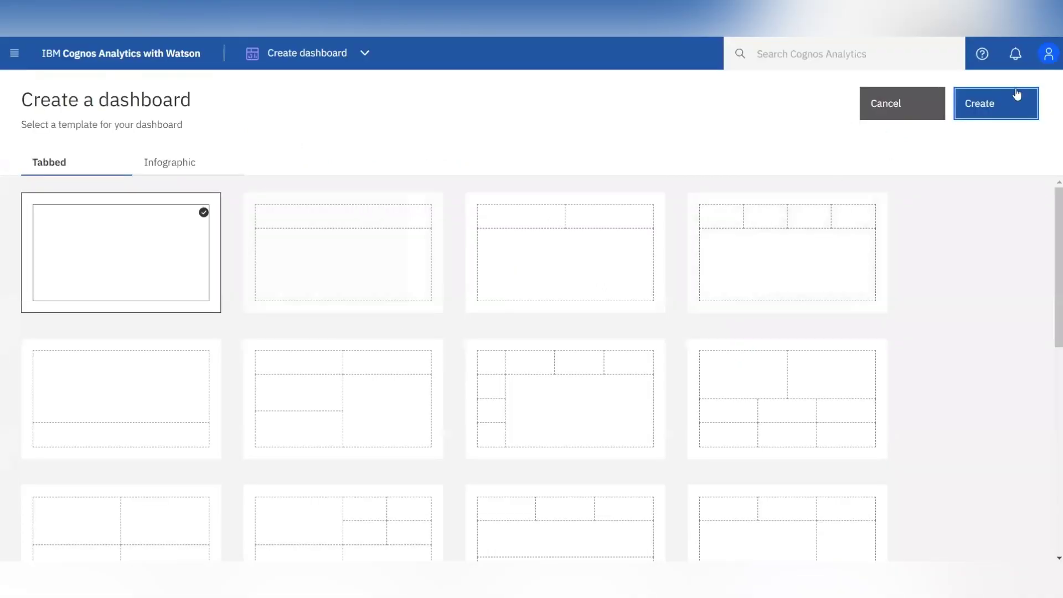
click(1008, 101)
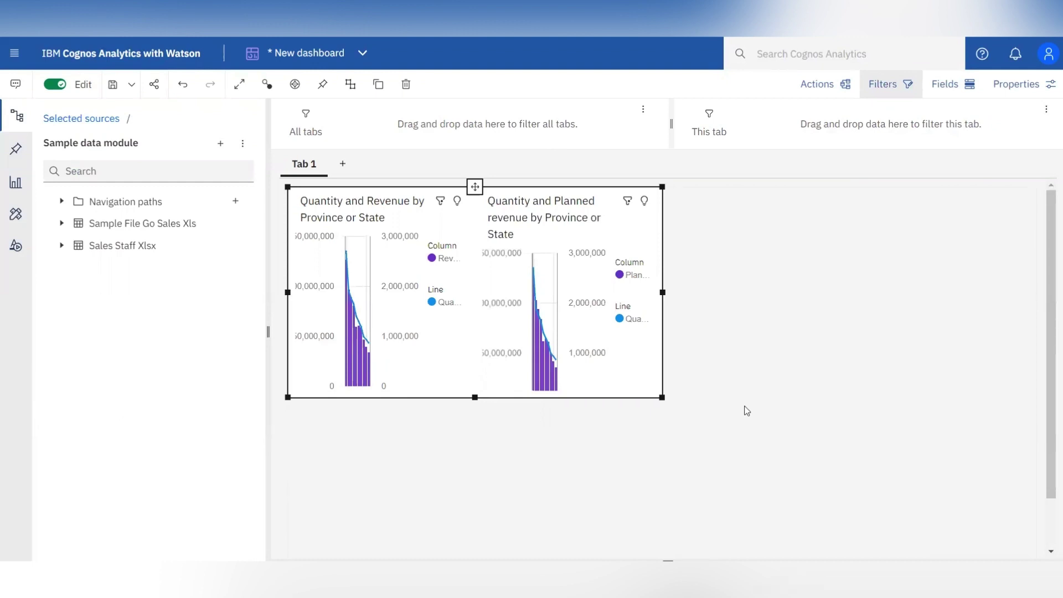
Stretch the pasted Revenue and Planned revenue charts card across the full width of Tab 1.
click(16, 116)
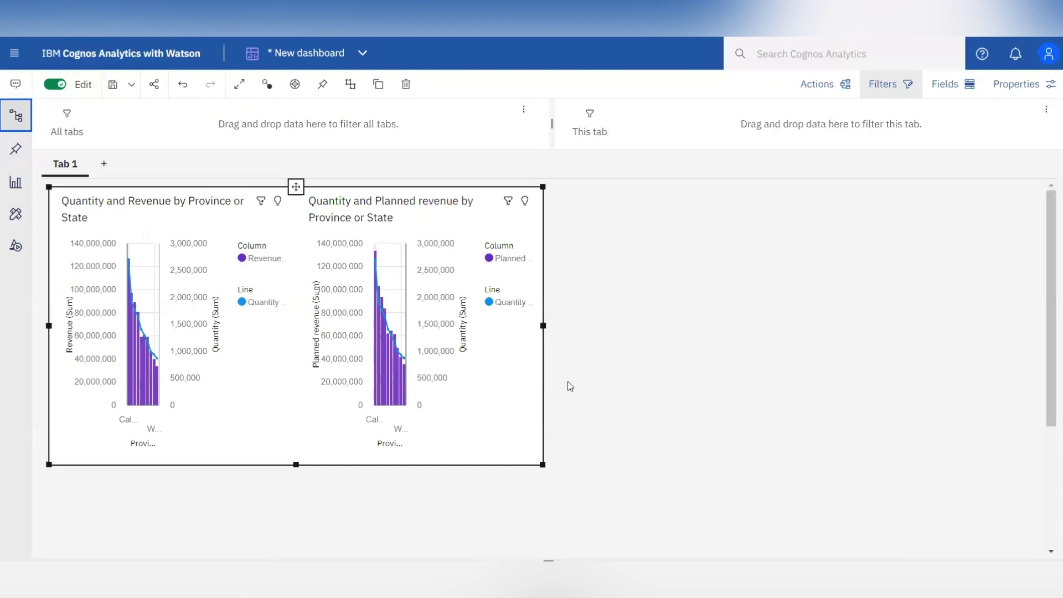
drag(543, 327, 761, 326)
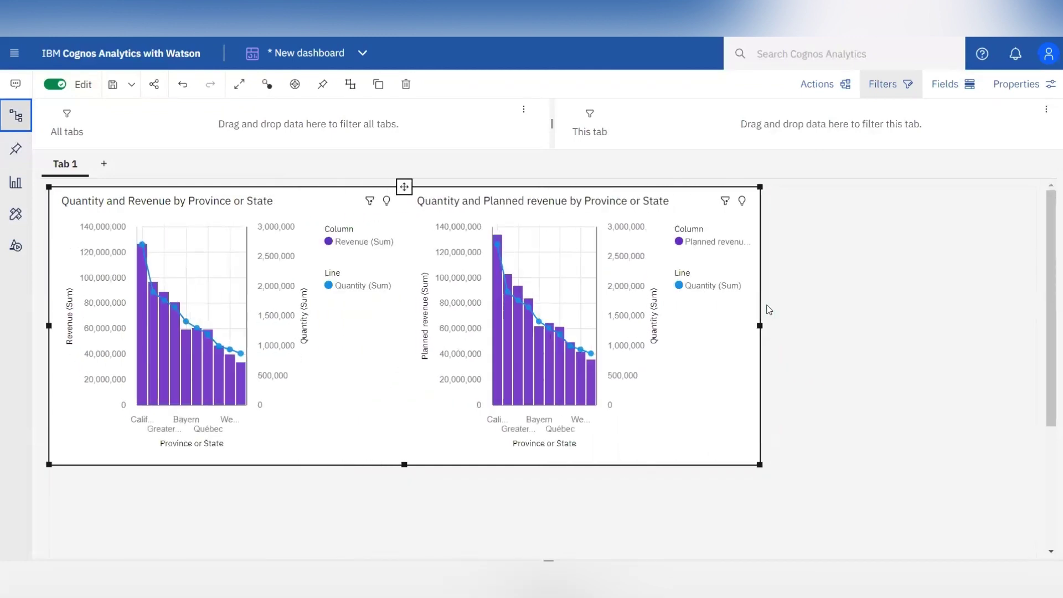
drag(823, 331, 966, 330)
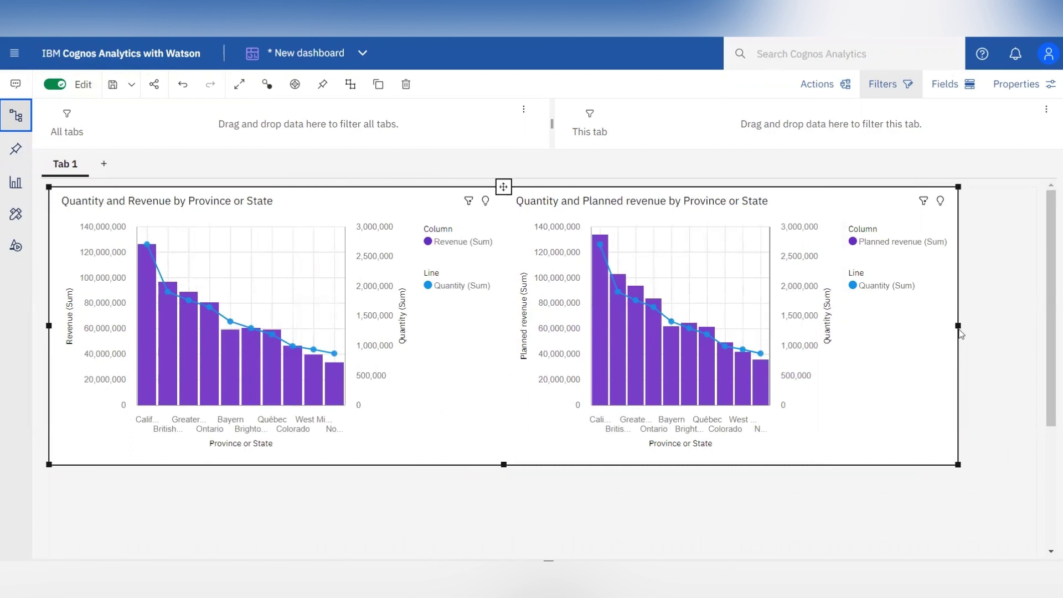
drag(958, 327, 1037, 327)
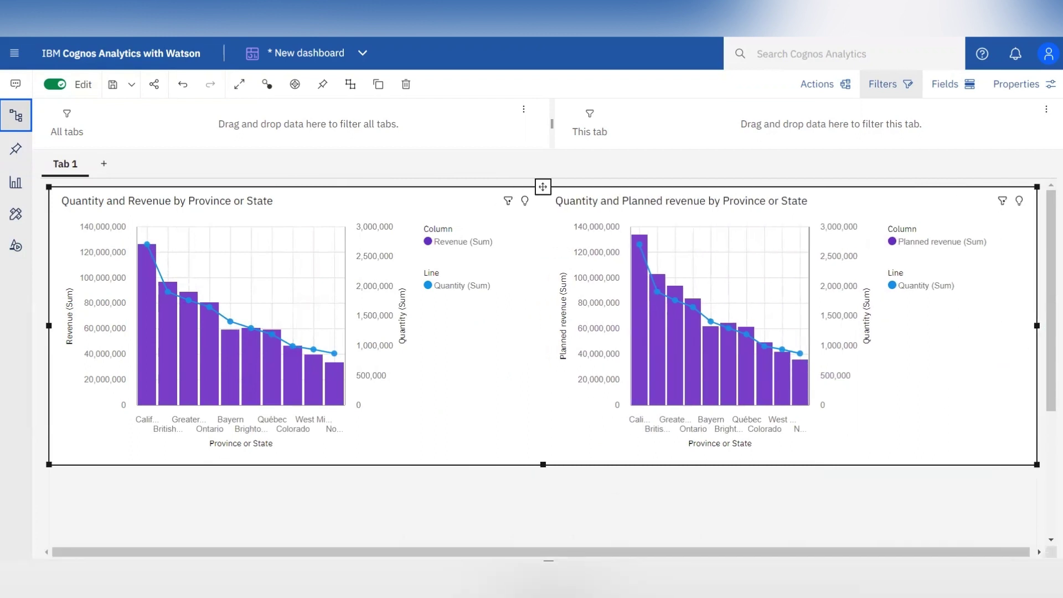
click(629, 511)
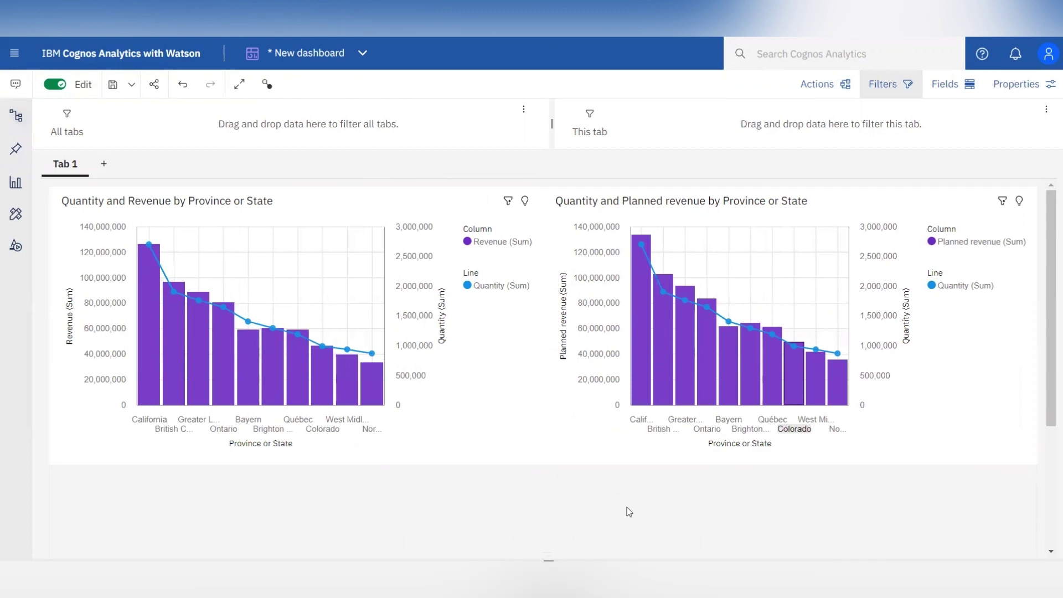
Switch back to the exploration and ask the assistant 'tell me about planned revenue'.
click(319, 65)
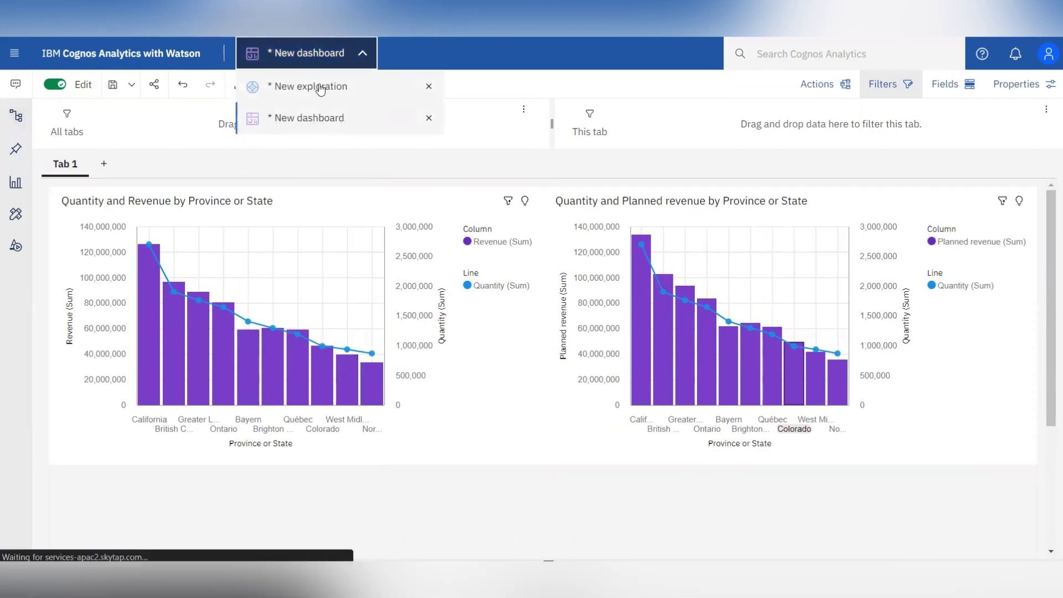
click(323, 86)
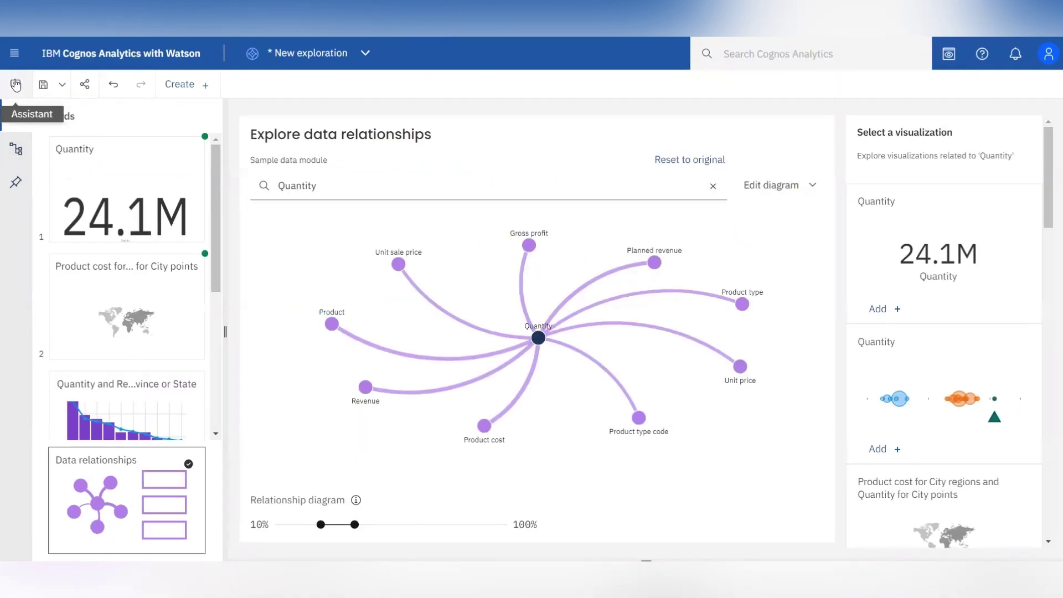
click(16, 84)
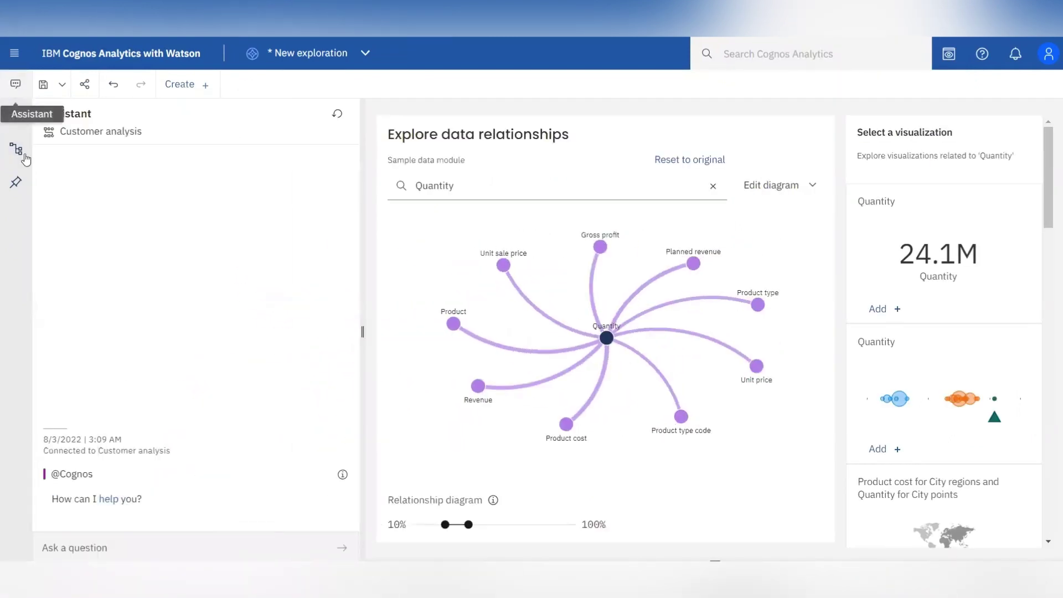
click(87, 549)
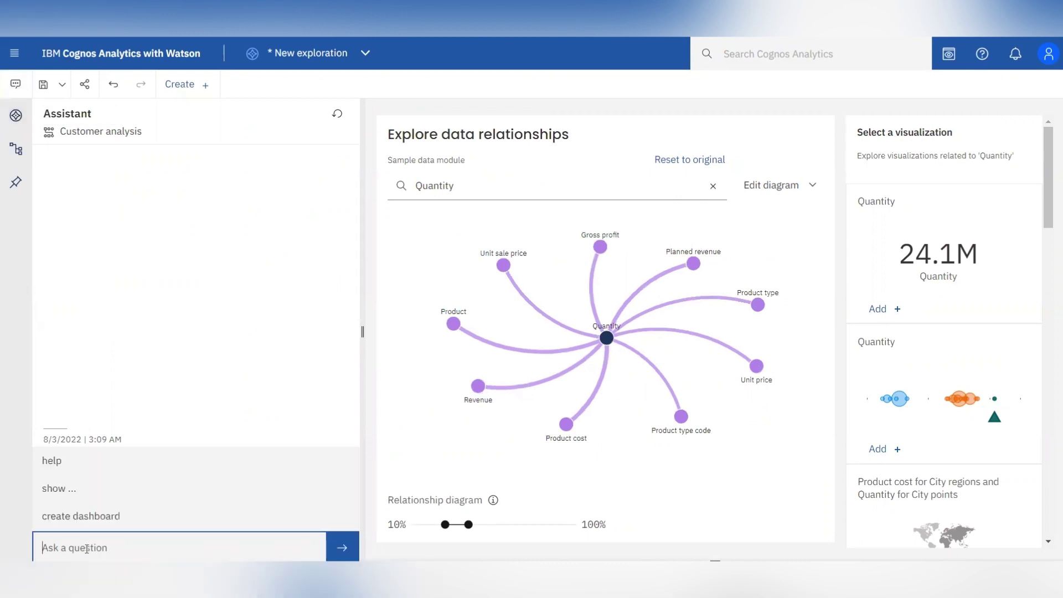
text(tell me )
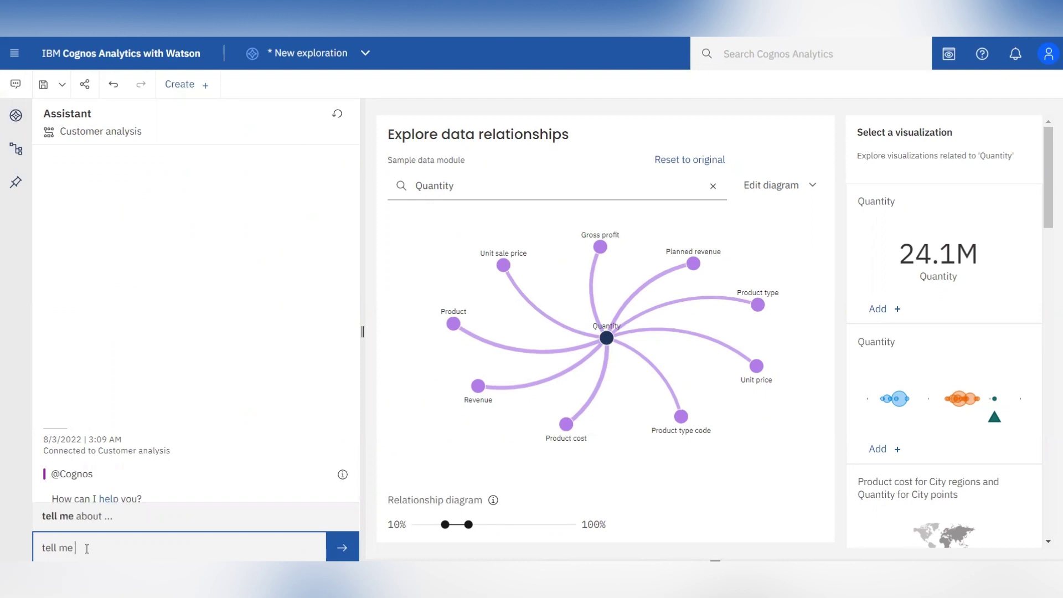
text(about pla)
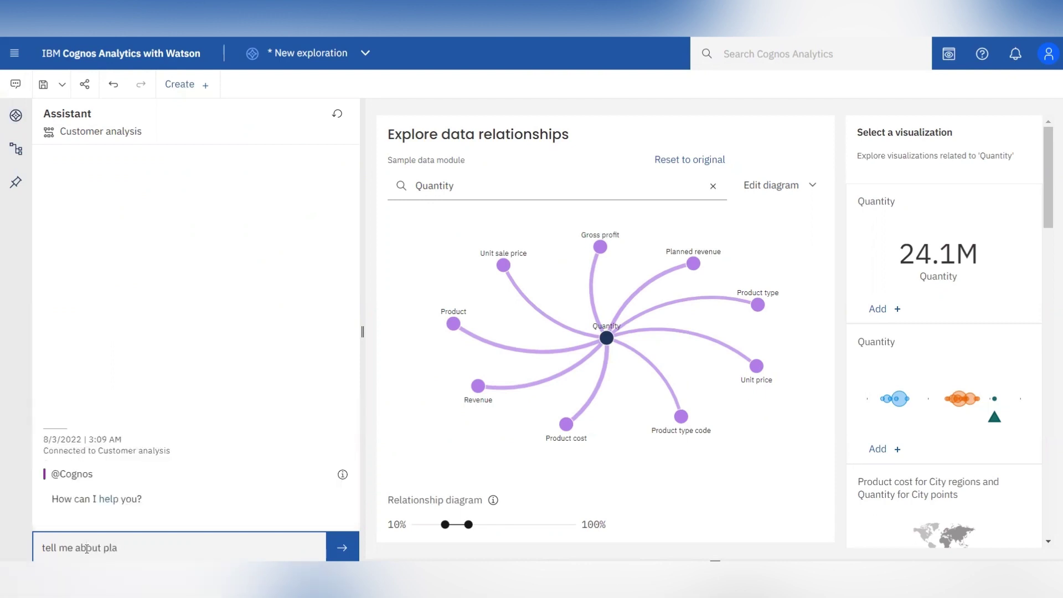
text(nned revenue)
key(Return)
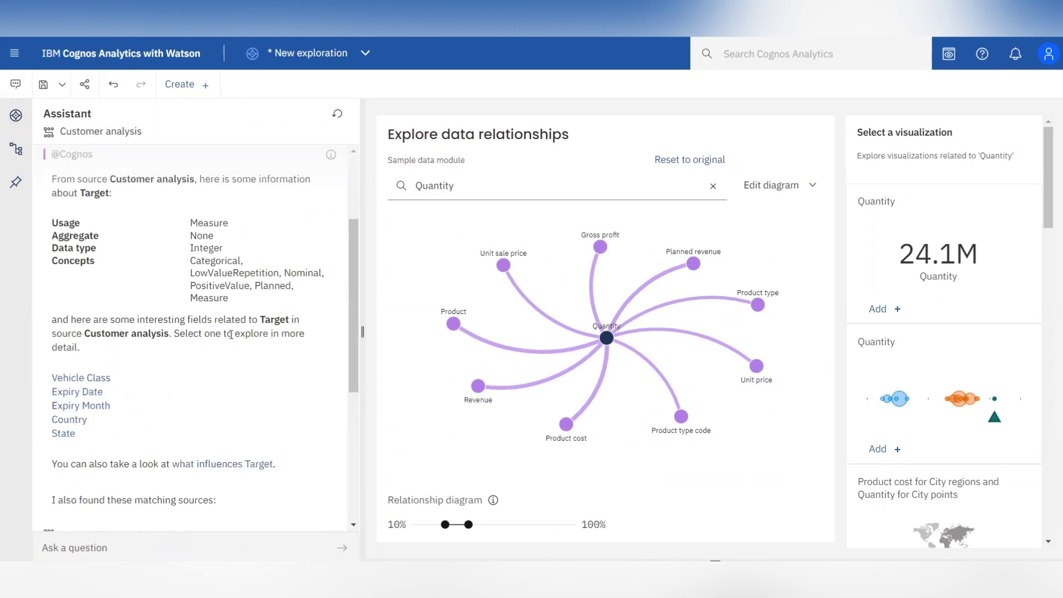
Close the assistant and scroll through the exploration's cards list.
click(16, 83)
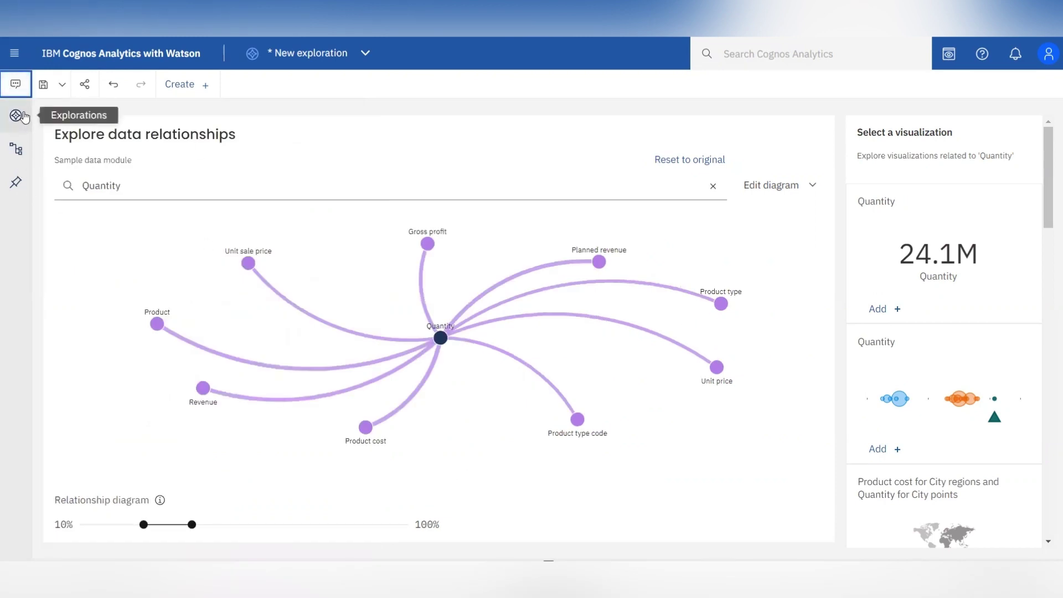
click(17, 116)
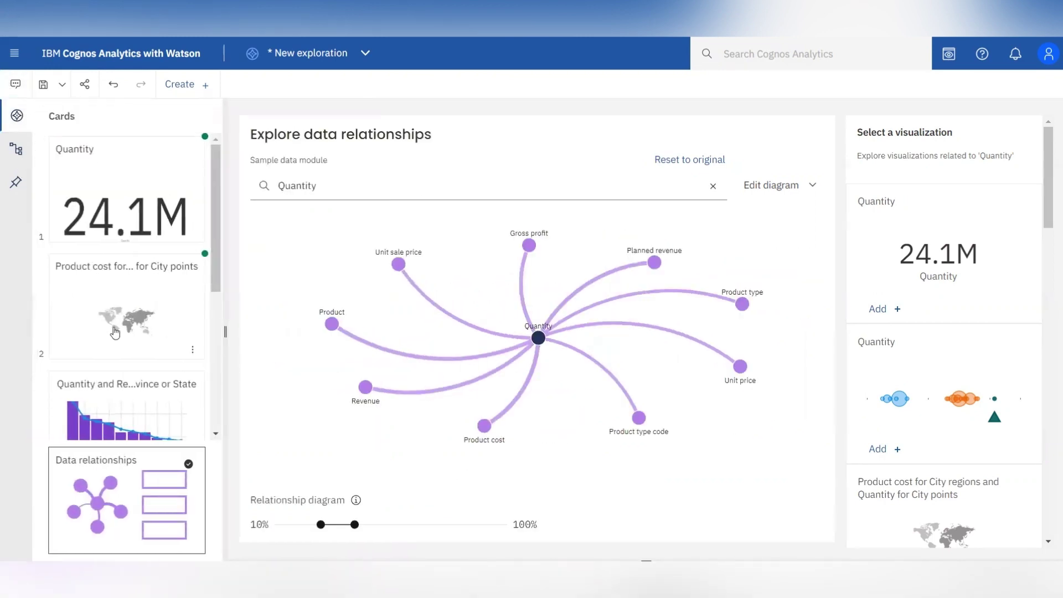
scroll(114, 333, down, 2)
scroll(115, 332, down, 3)
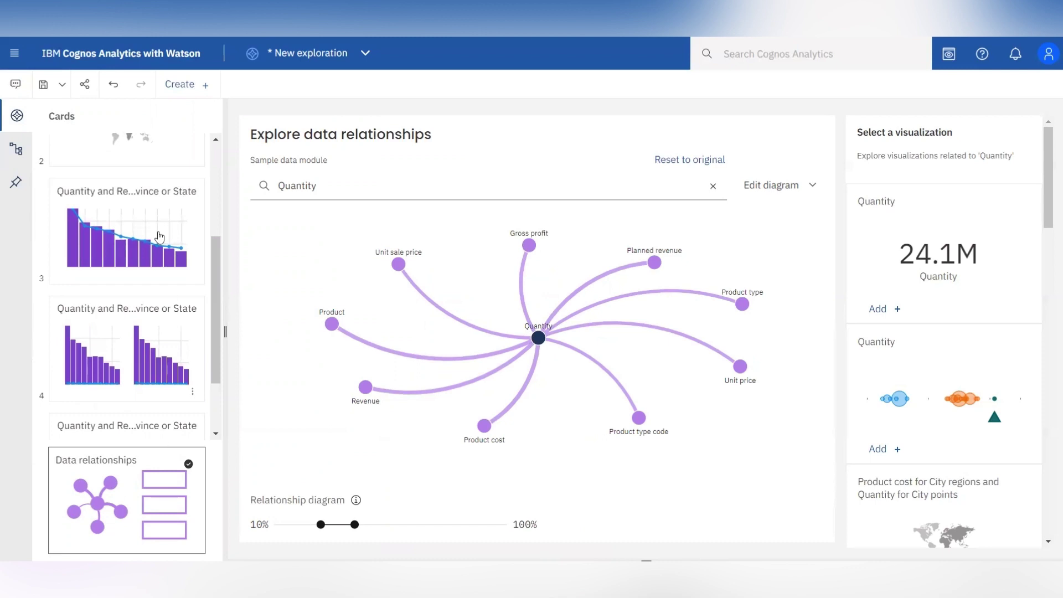
scroll(168, 306, down, 2)
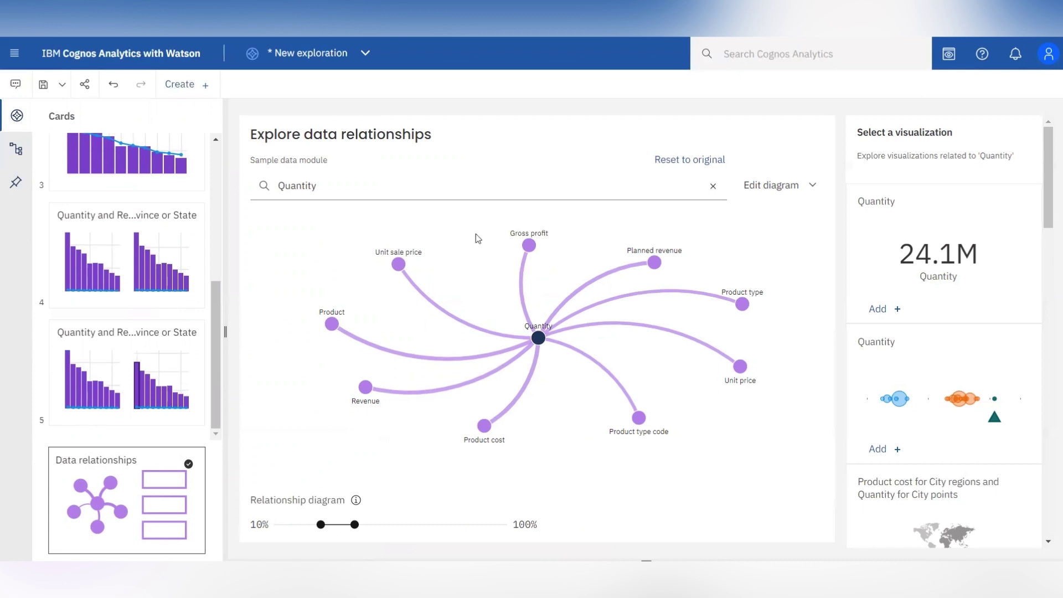
Show visualizations related to Unit sale price, load more, then switch to Revenue suggestions.
click(399, 265)
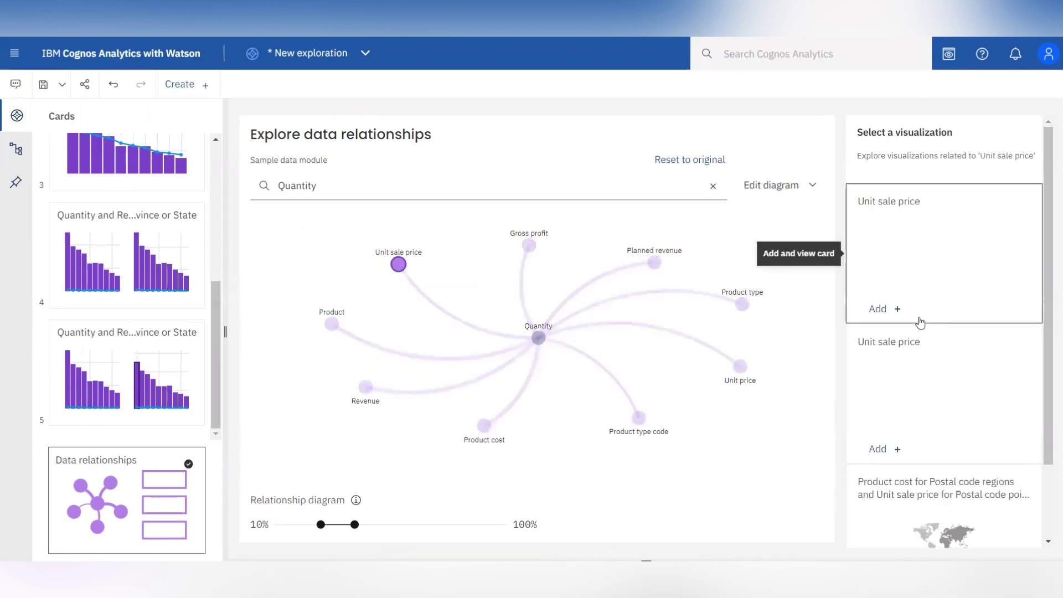
scroll(920, 323, down, 2)
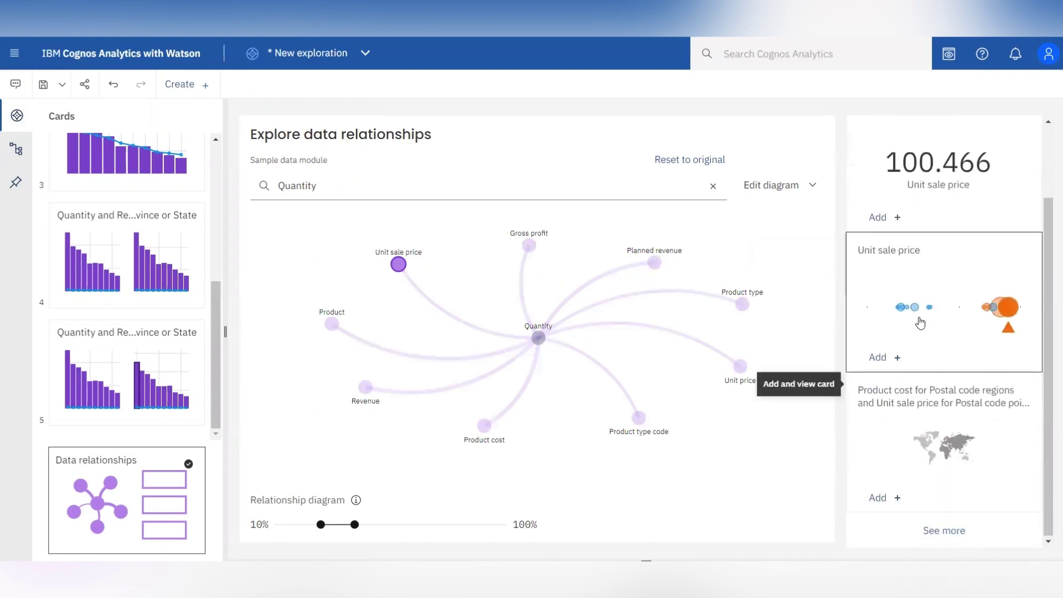
click(955, 531)
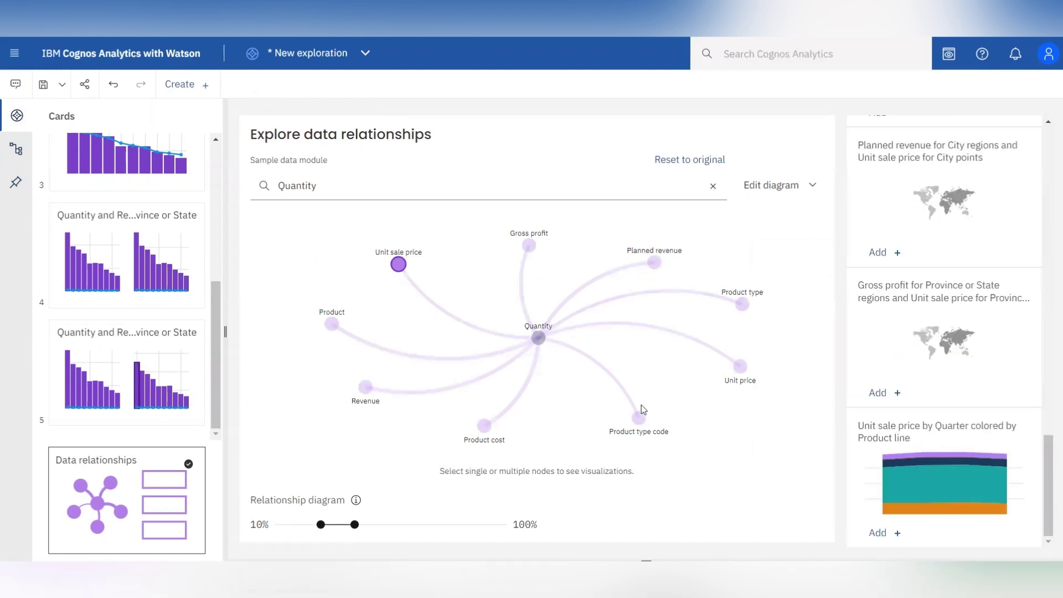
click(366, 388)
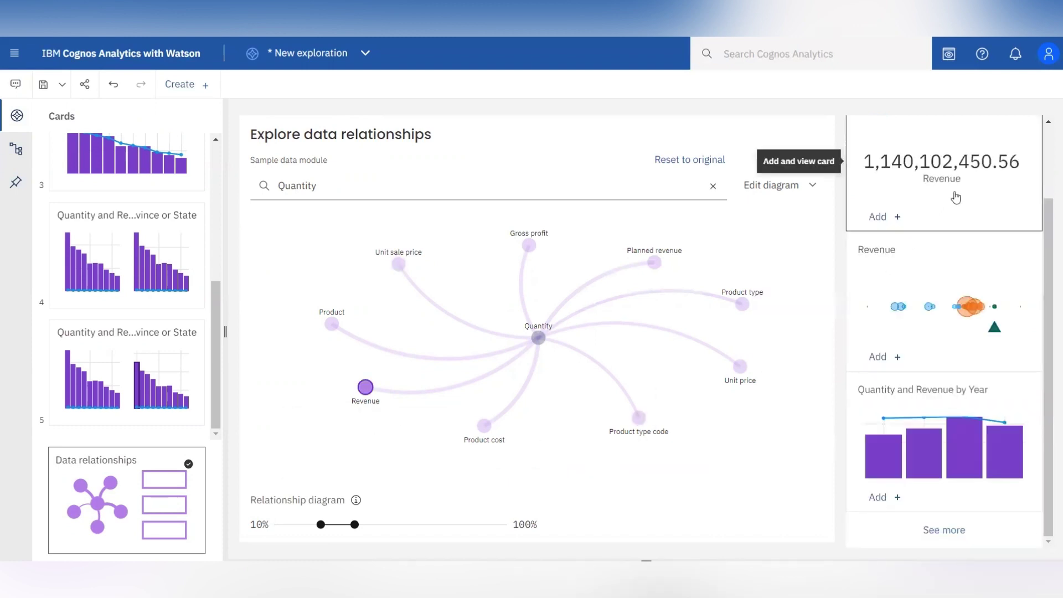
Add a sixth, still-empty card to the exploration as a single Sunburst visualization.
click(184, 86)
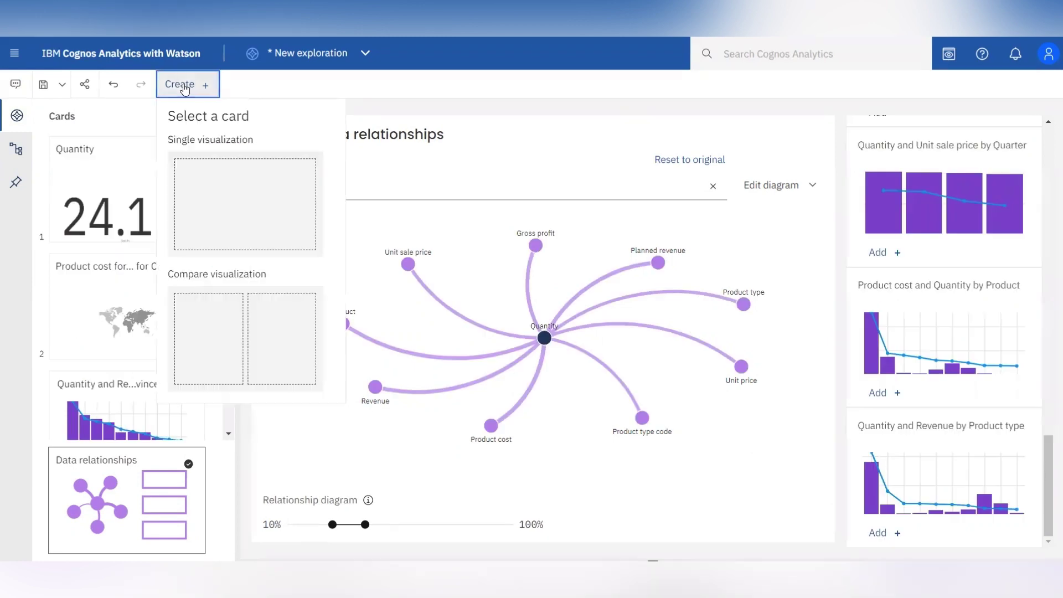
click(218, 169)
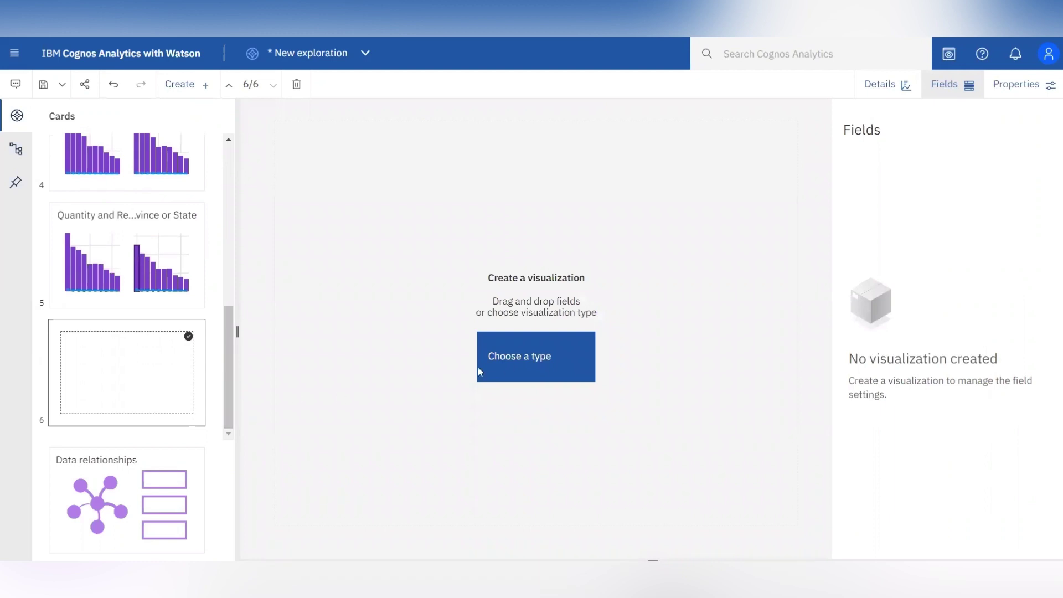
click(538, 361)
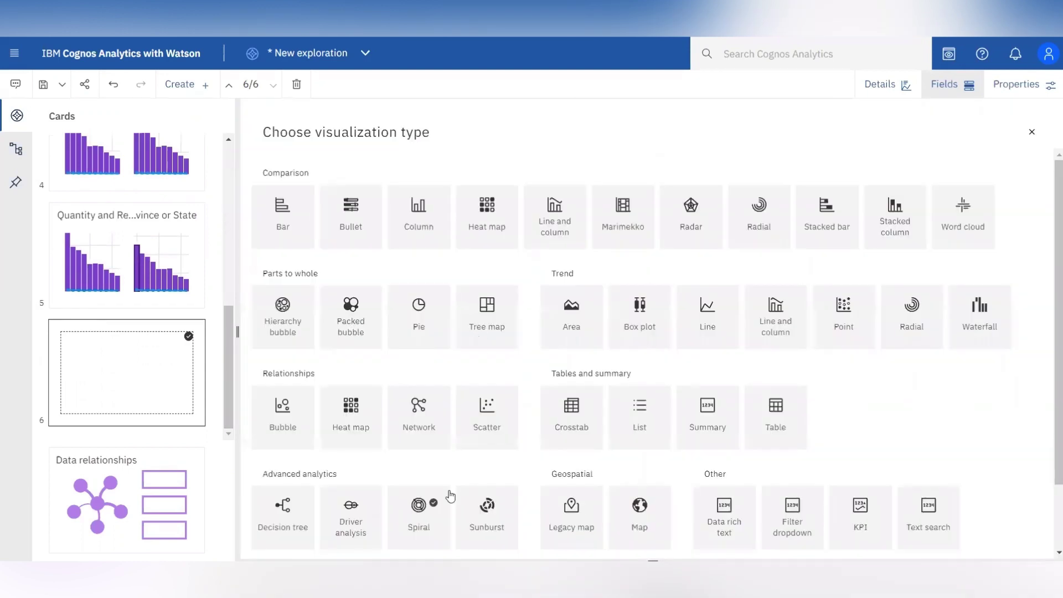
click(482, 521)
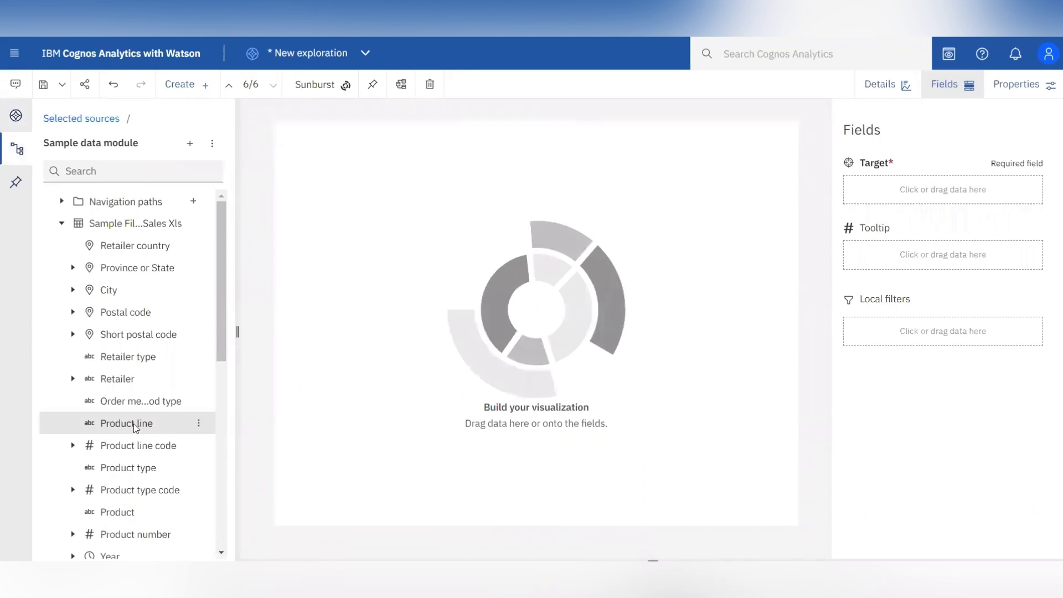
scroll(125, 425, down, 1)
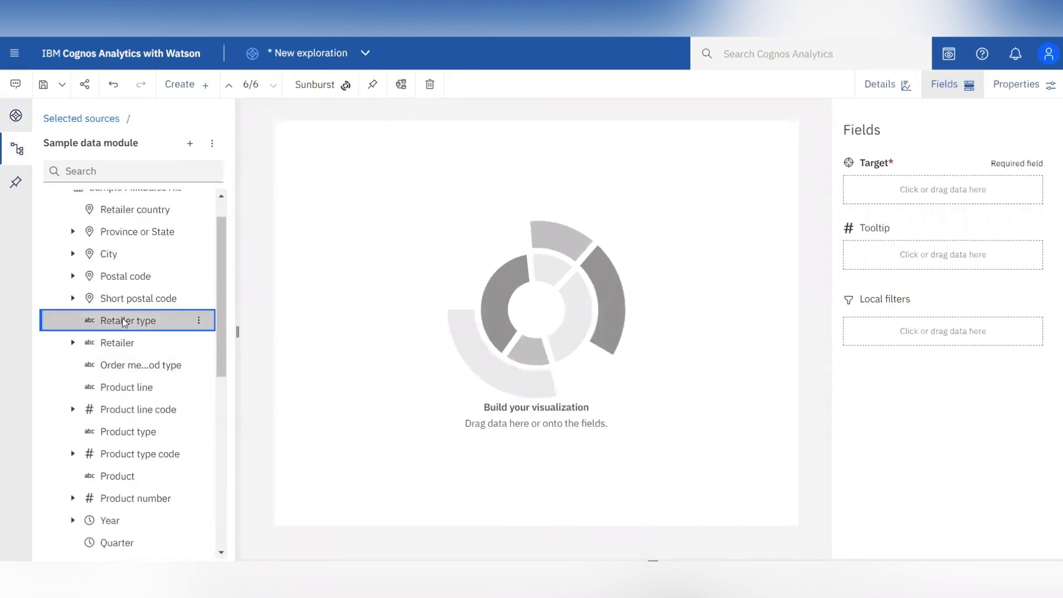
Build the sunburst from Retailer type with Top 5 nodes for Golf Shop, then check its tree diagram and rules.
drag(122, 320, 475, 299)
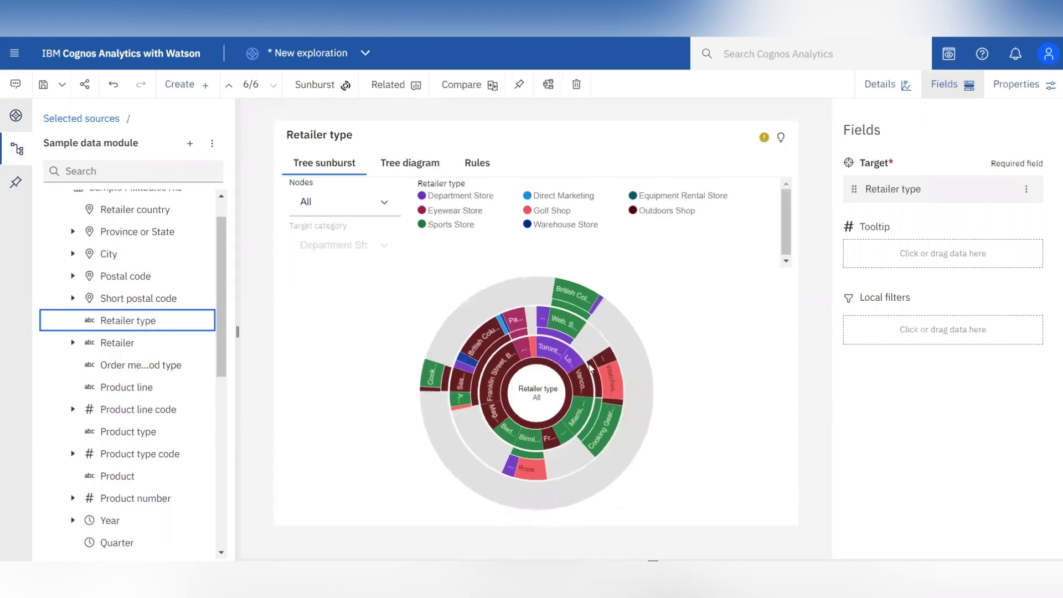
click(384, 206)
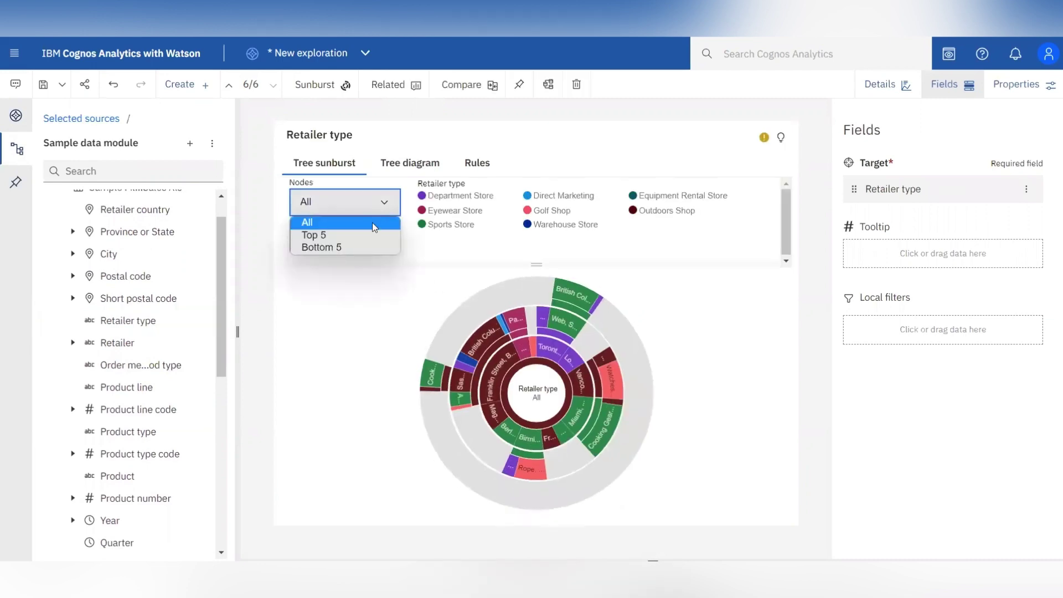
click(368, 236)
click(367, 247)
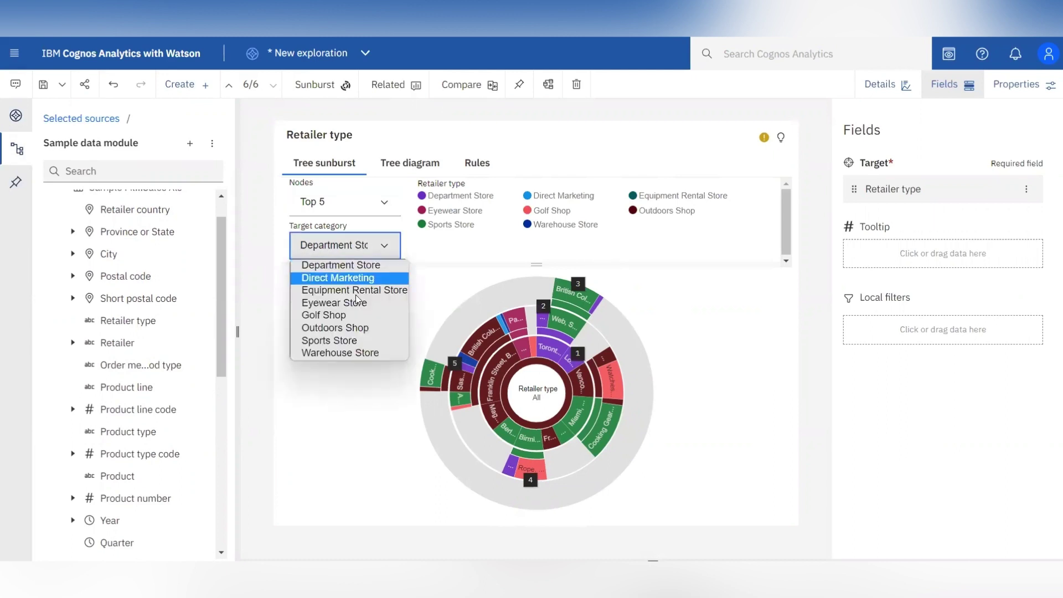
click(356, 314)
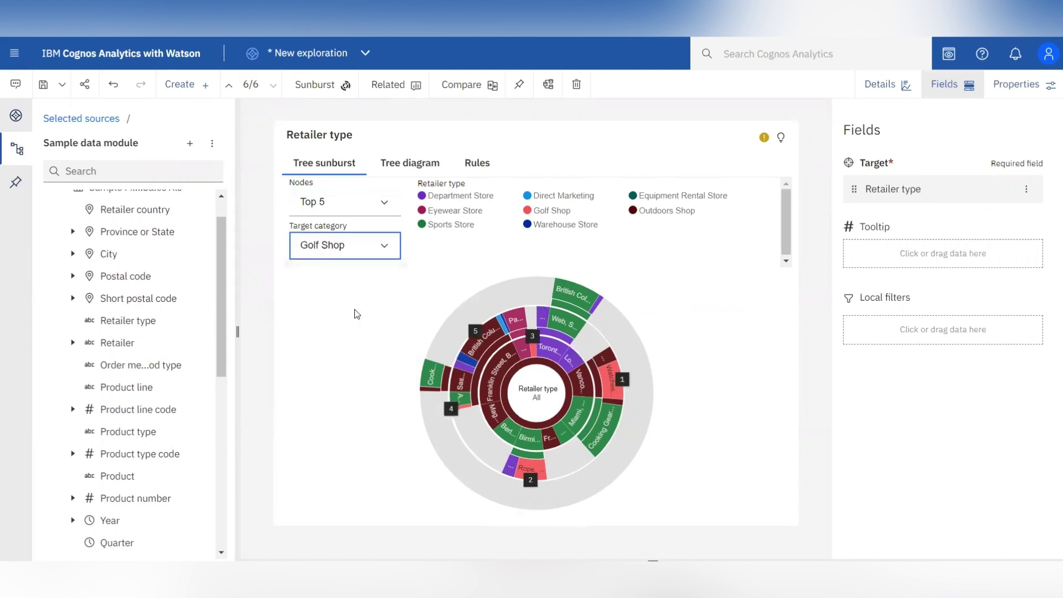
click(418, 168)
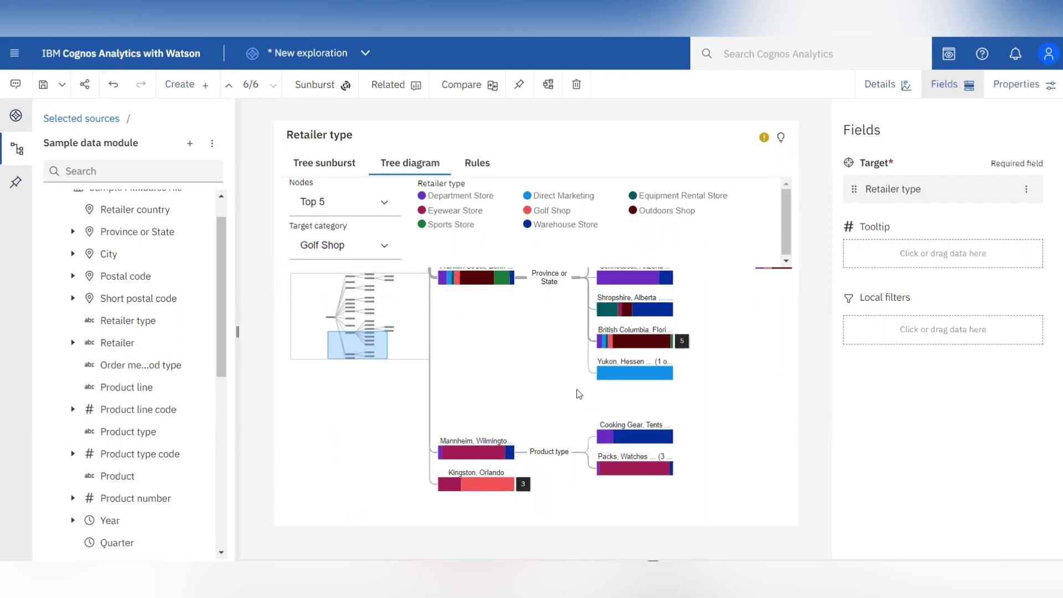
click(475, 164)
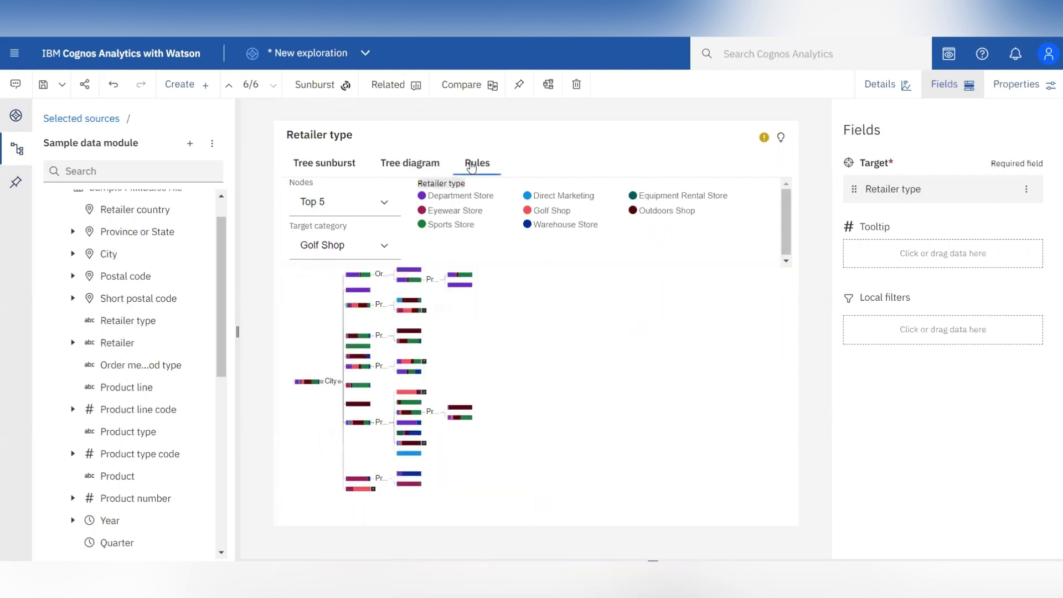